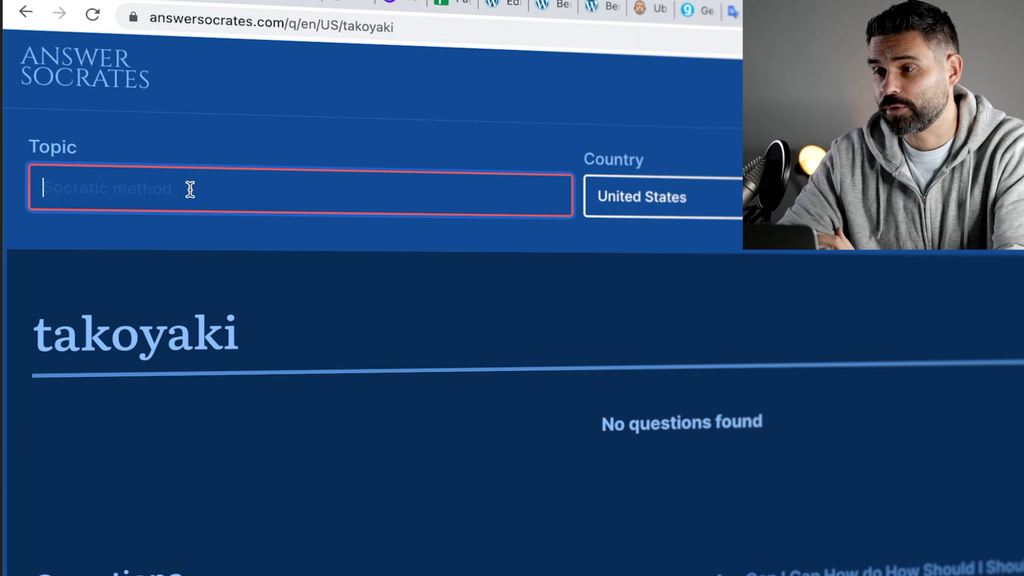
Step: Search Answer Socrates for questions on the topic "7 string guitars" in the United States
{"action": "left_click", "coordinate": [190, 188]}
{"action": "type", "text": "7 string guitars"}
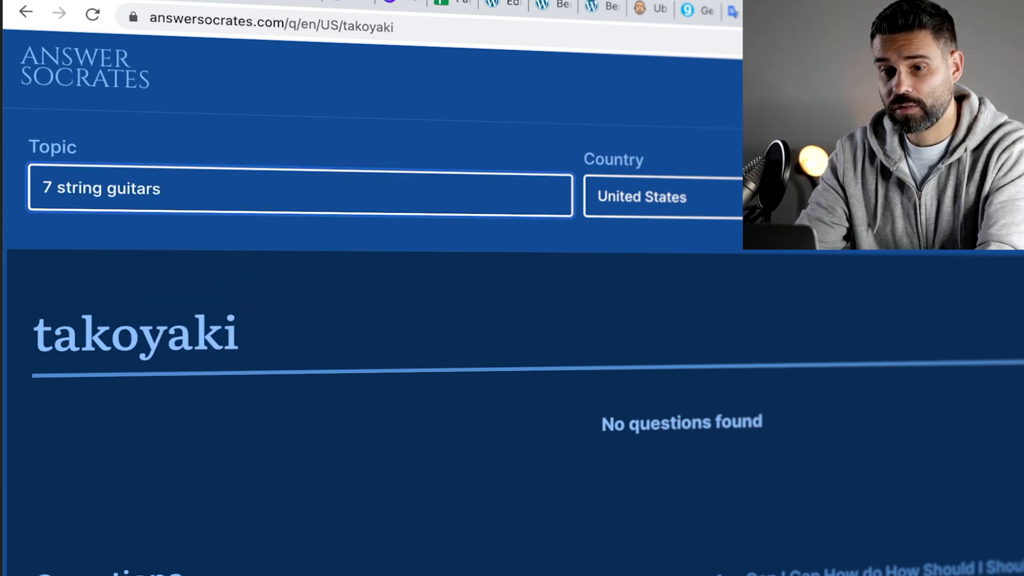
{"action": "key", "text": "Return"}
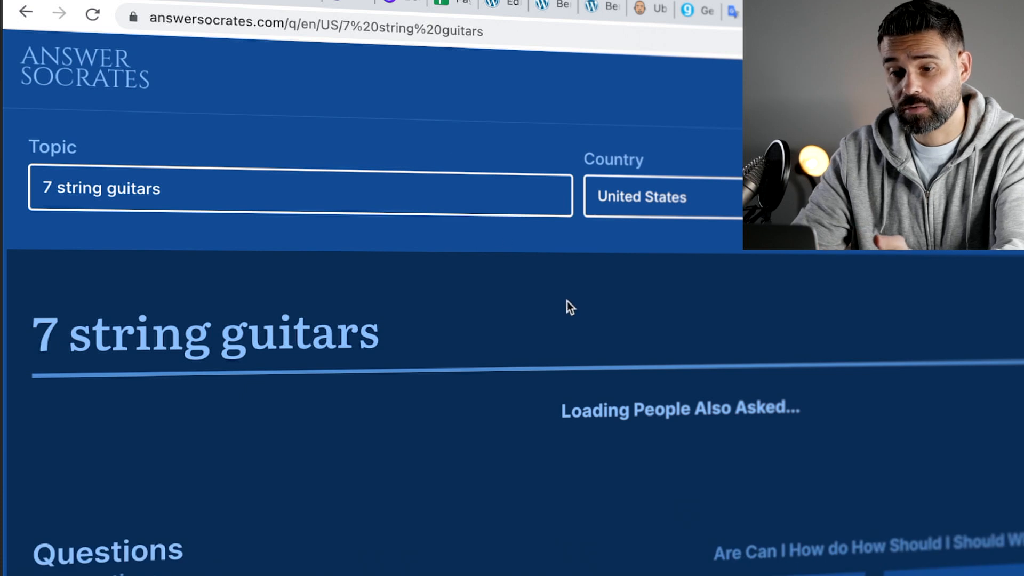
Step: Examine the generated questions and highlight "Can you put 7 string guitar strings on a 6 string guitar" in the Can I group
{"action": "scroll", "coordinate": [597, 309], "scroll_direction": "down", "scroll_amount": 6}
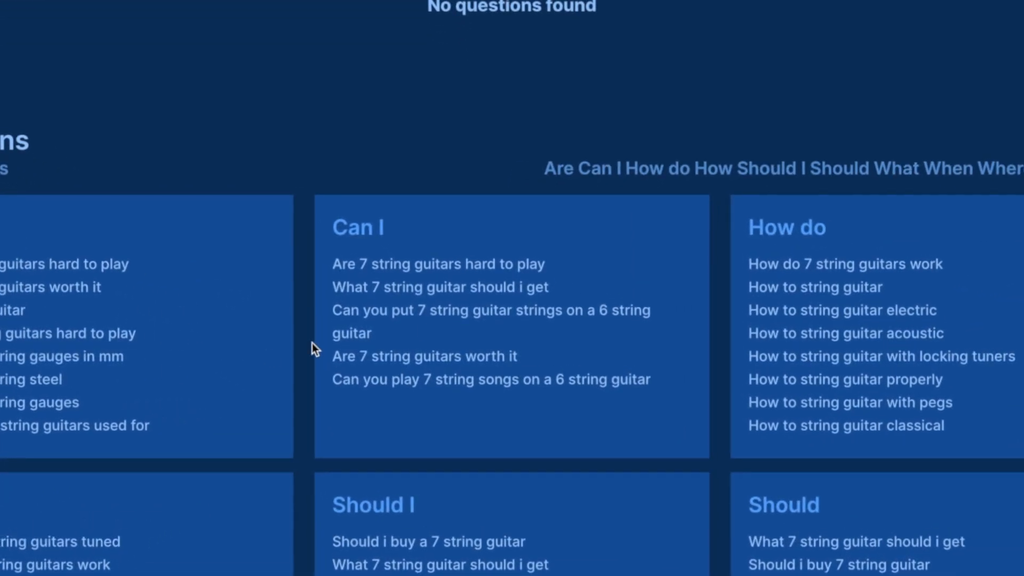
{"action": "left_click_drag", "start_coordinate": [330, 309], "coordinate": [380, 331]}
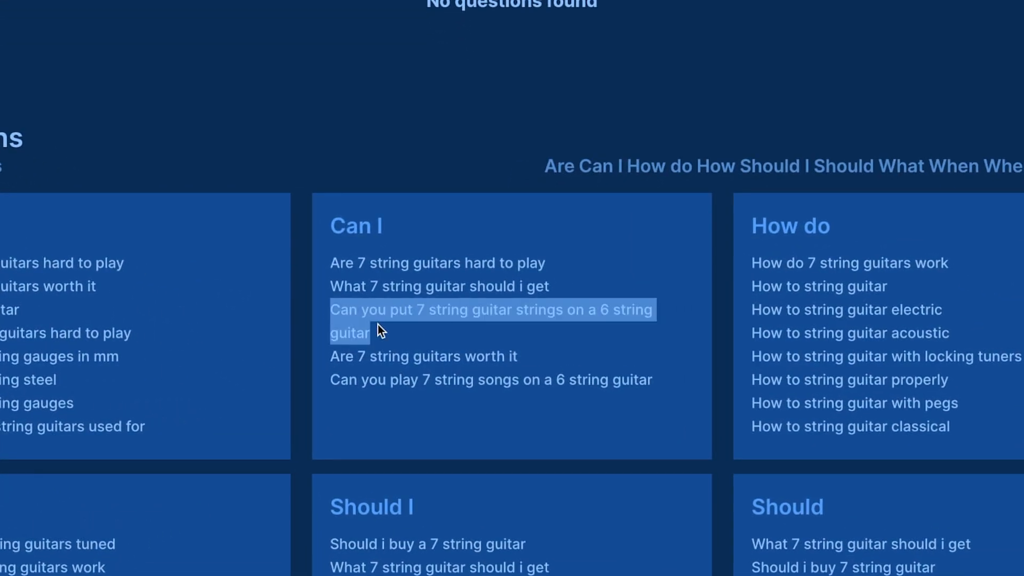
{"action": "left_click", "coordinate": [408, 337]}
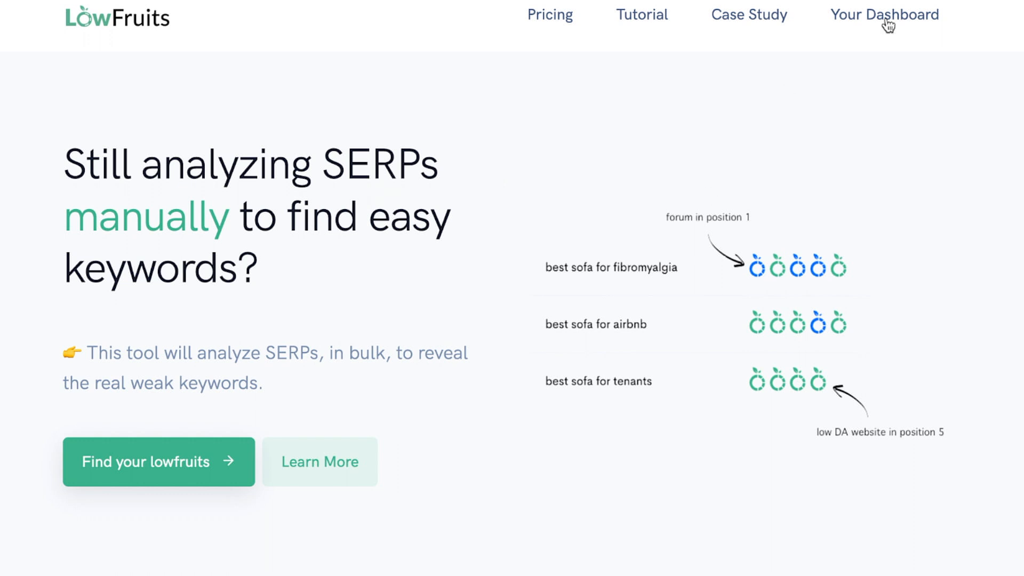
Step: Switch to LowFruits and open the Keyword Finder from the account dashboard
{"action": "left_click", "coordinate": [882, 21]}
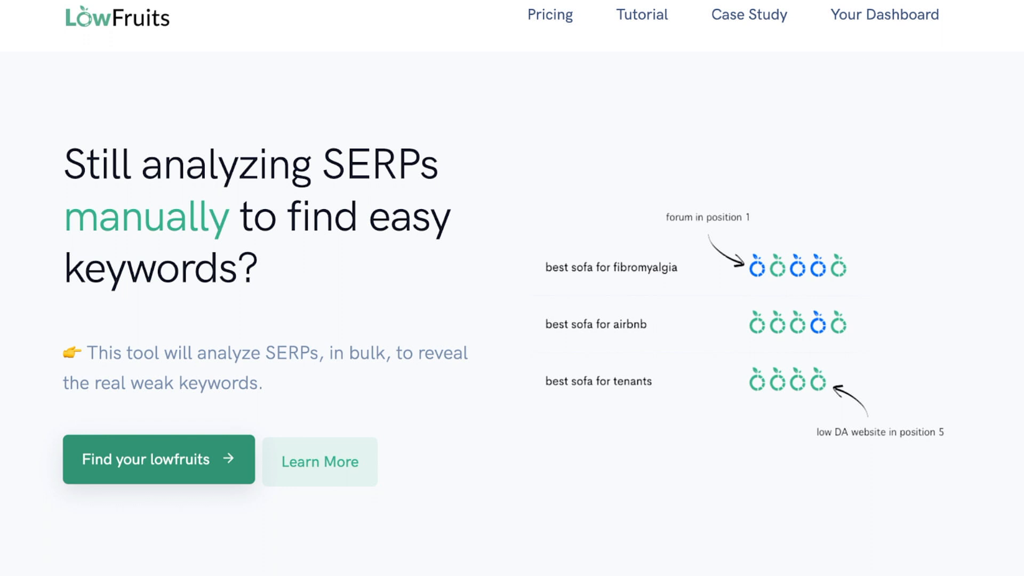
{"action": "left_click", "coordinate": [890, 27]}
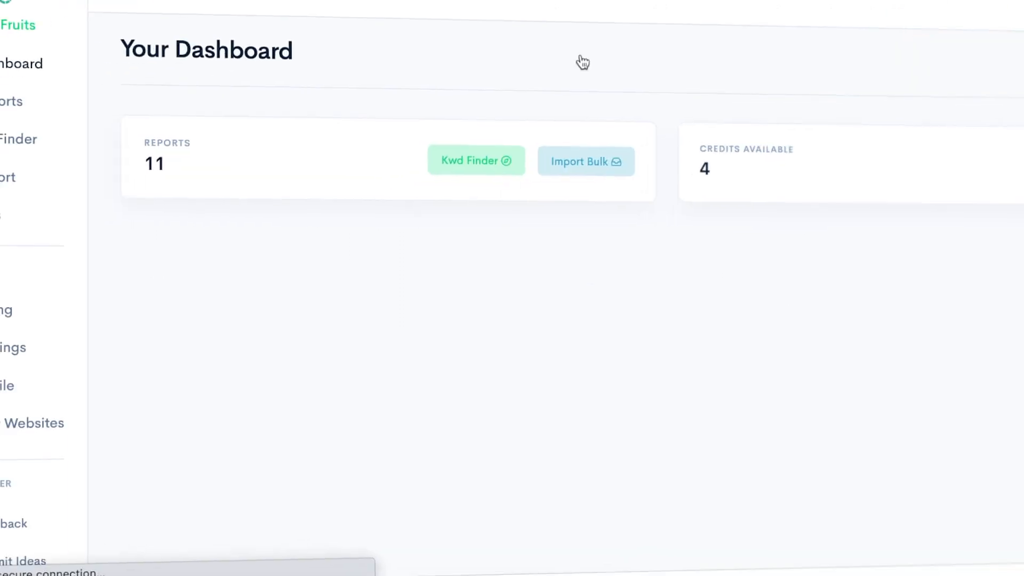
{"action": "left_click", "coordinate": [109, 120]}
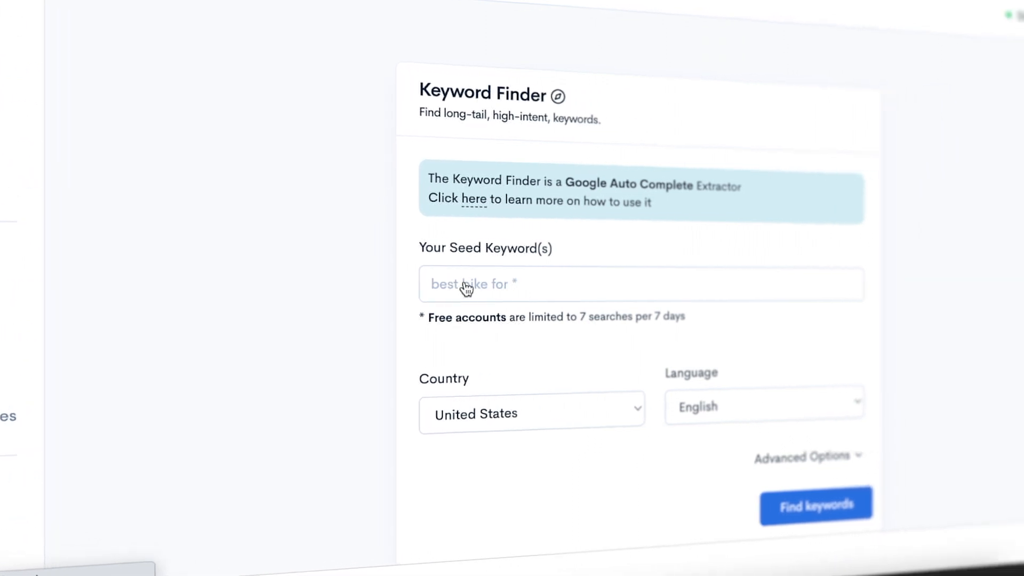
Step: Find keywords for the seed "7 string guitar" and access all the free keyword ideas
{"action": "left_click", "coordinate": [368, 289]}
{"action": "type", "text": "7 st"}
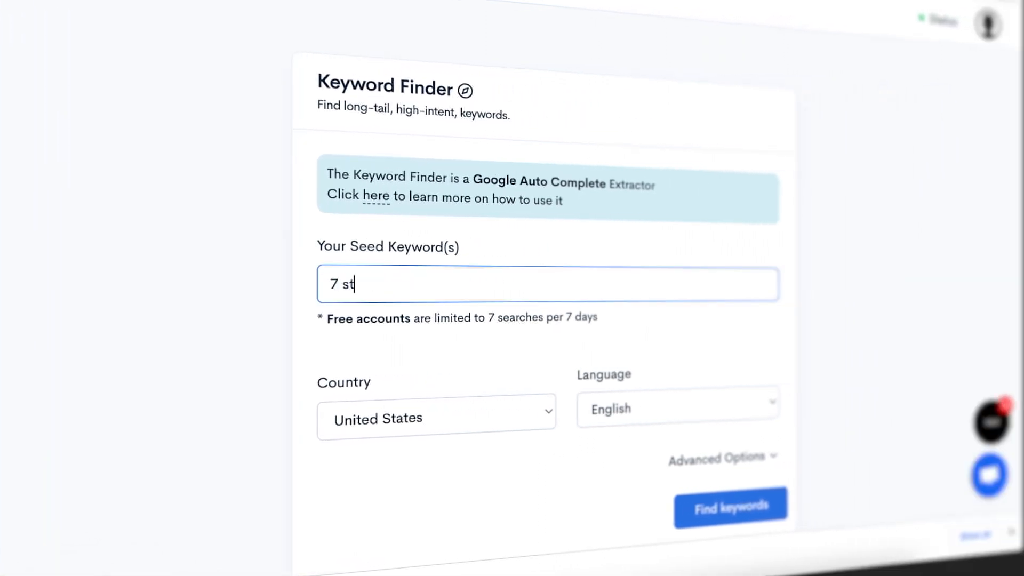
{"action": "type", "text": "ring guitars"}
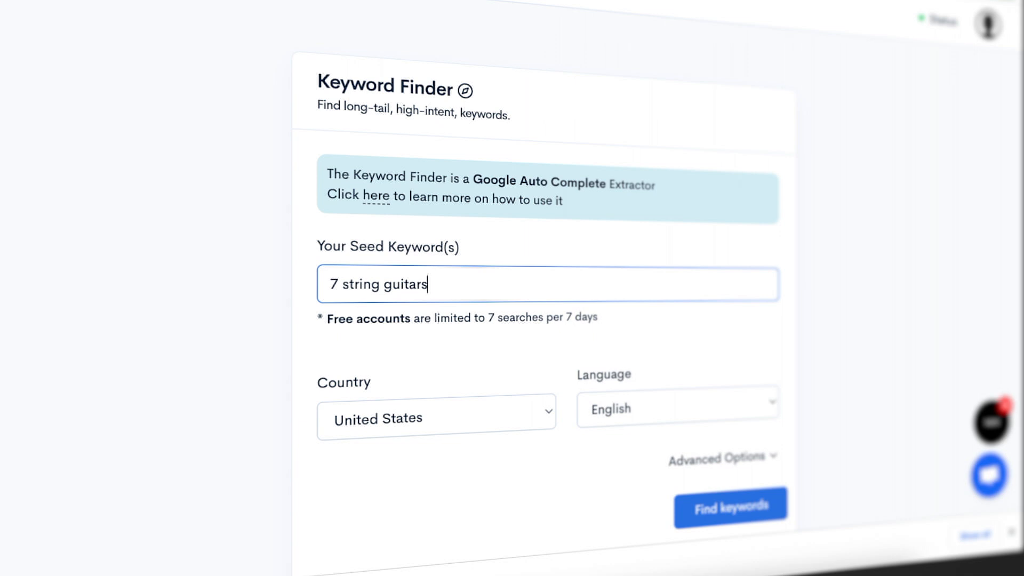
{"action": "key", "text": "BackSpace"}
{"action": "left_click", "coordinate": [713, 509]}
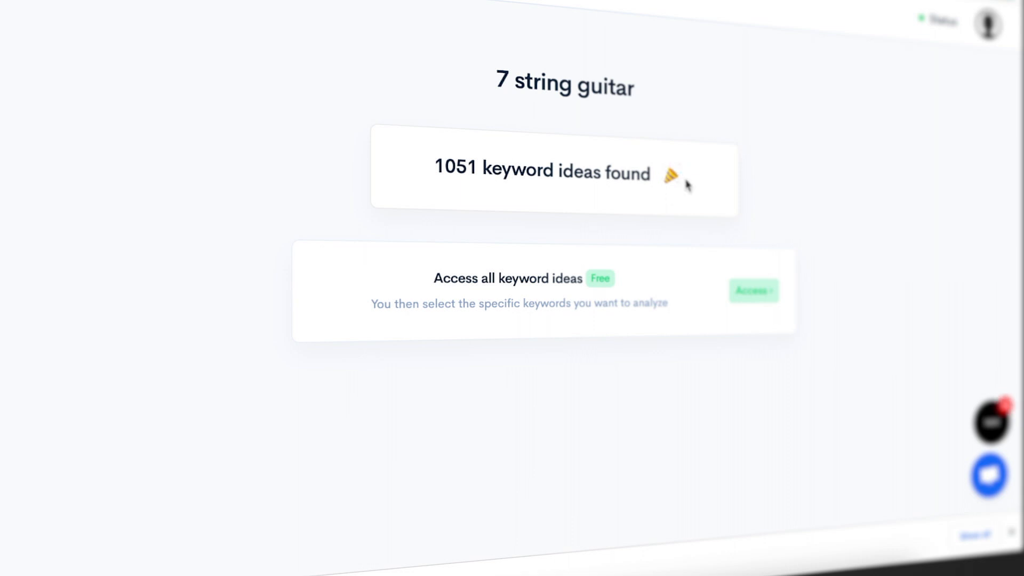
{"action": "left_click", "coordinate": [752, 298]}
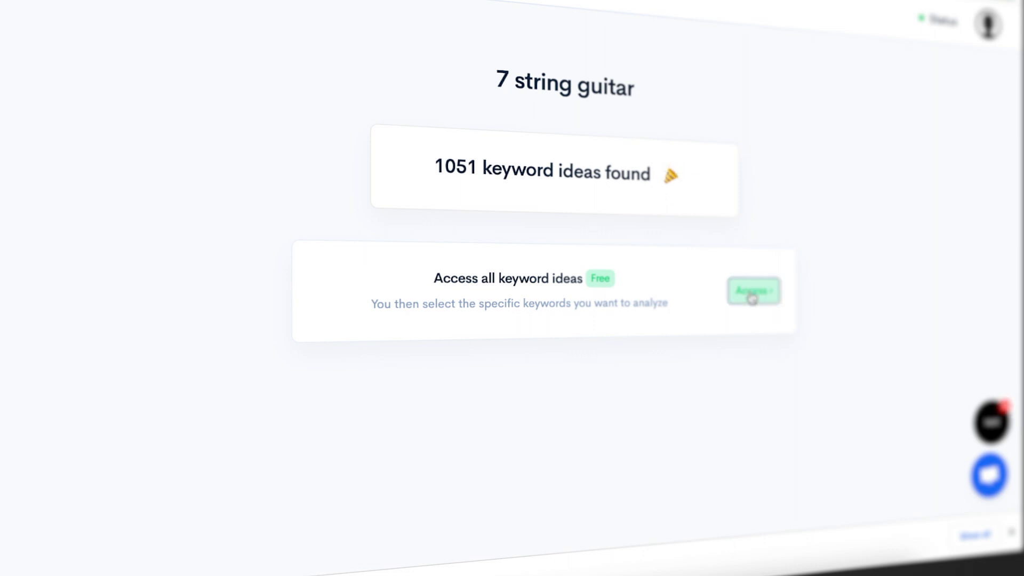
Step: Examine the extracted "7 string guitar" keyword ideas for long-tail terms and questions worth targeting
{"action": "scroll", "coordinate": [752, 298], "scroll_direction": "down", "scroll_amount": 6}
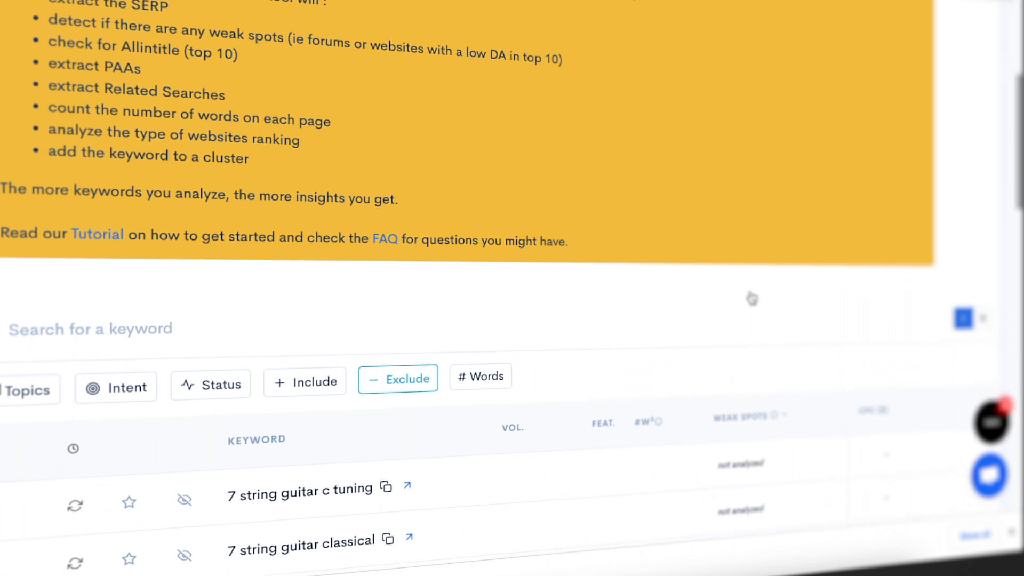
{"action": "scroll", "coordinate": [752, 297], "scroll_direction": "down", "scroll_amount": 5}
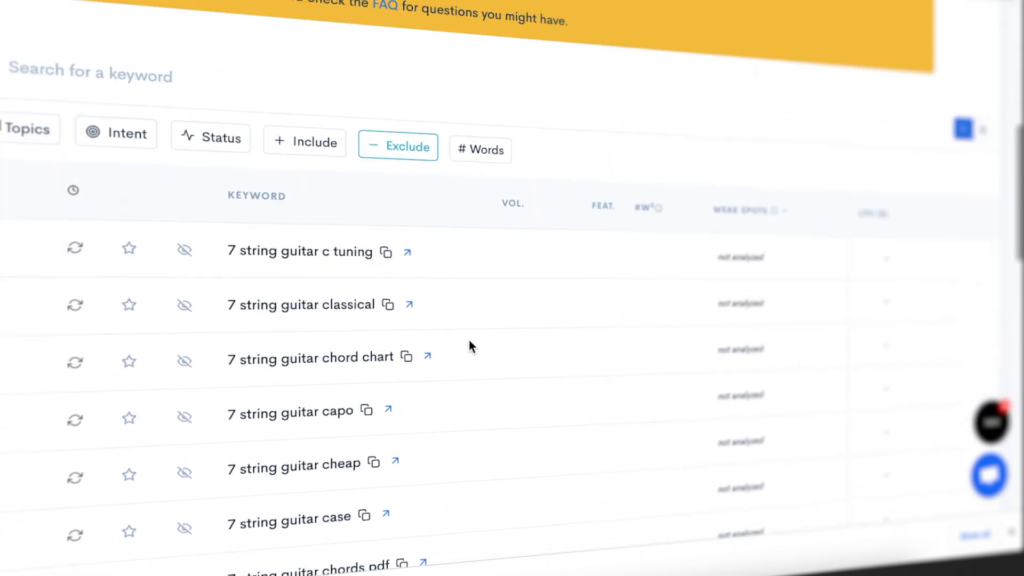
{"action": "scroll", "coordinate": [469, 339], "scroll_direction": "down", "scroll_amount": 2}
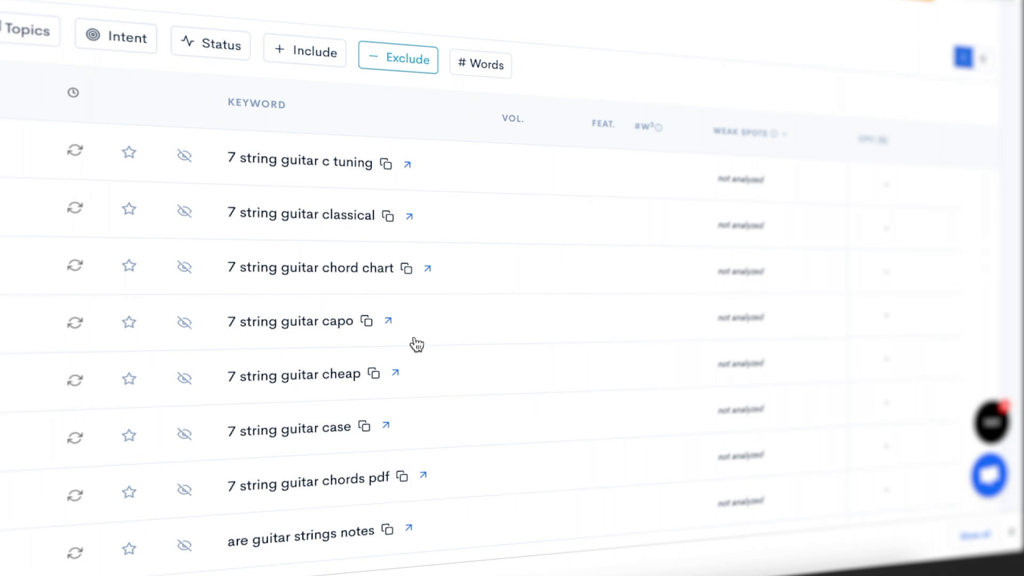
{"action": "scroll", "coordinate": [444, 398], "scroll_direction": "down", "scroll_amount": 3}
{"action": "scroll", "coordinate": [446, 401], "scroll_direction": "down", "scroll_amount": 1}
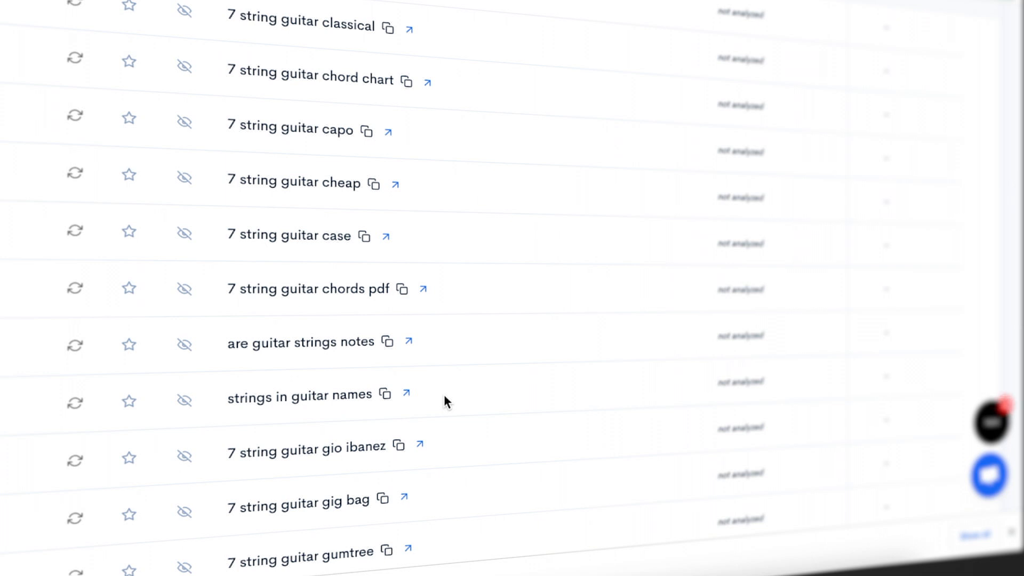
{"action": "scroll", "coordinate": [444, 397], "scroll_direction": "down", "scroll_amount": 2}
{"action": "scroll", "coordinate": [446, 401], "scroll_direction": "down", "scroll_amount": 3}
{"action": "scroll", "coordinate": [447, 401], "scroll_direction": "down", "scroll_amount": 3}
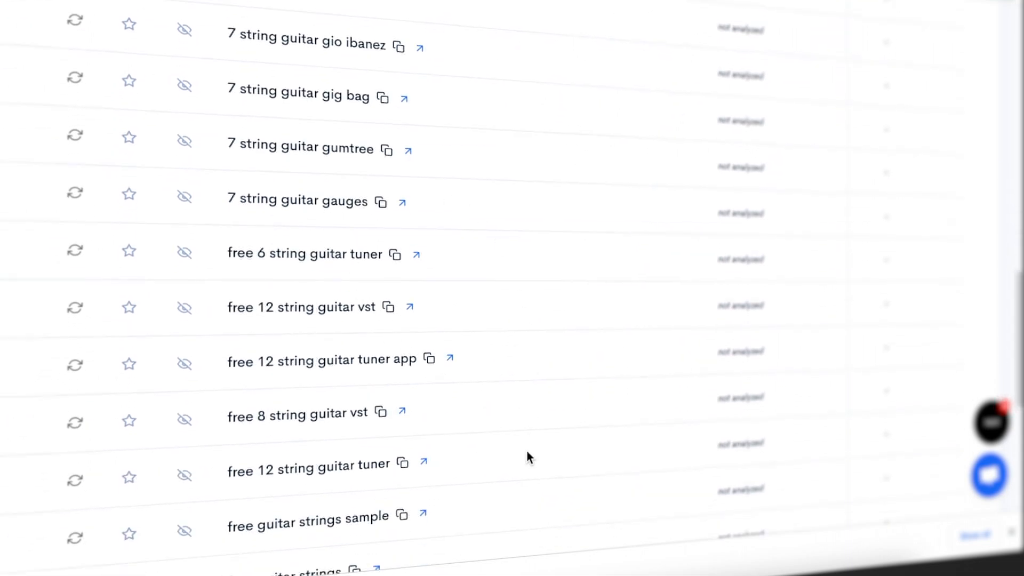
{"action": "scroll", "coordinate": [528, 457], "scroll_direction": "down", "scroll_amount": 2}
{"action": "scroll", "coordinate": [528, 457], "scroll_direction": "down", "scroll_amount": 1}
{"action": "scroll", "coordinate": [528, 457], "scroll_direction": "down", "scroll_amount": 4}
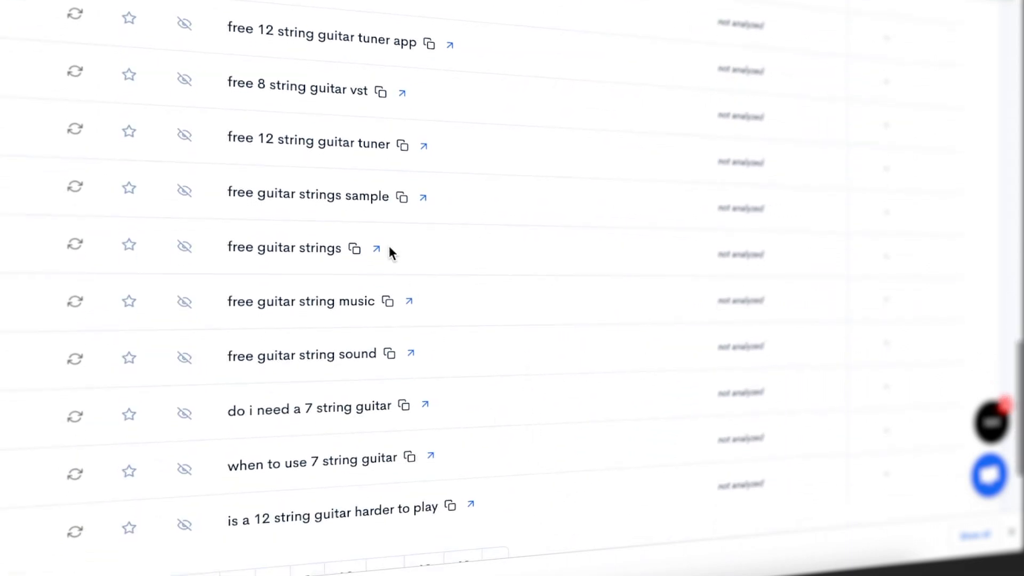
{"action": "scroll", "coordinate": [490, 347], "scroll_direction": "down", "scroll_amount": 1}
{"action": "scroll", "coordinate": [491, 344], "scroll_direction": "down", "scroll_amount": 2}
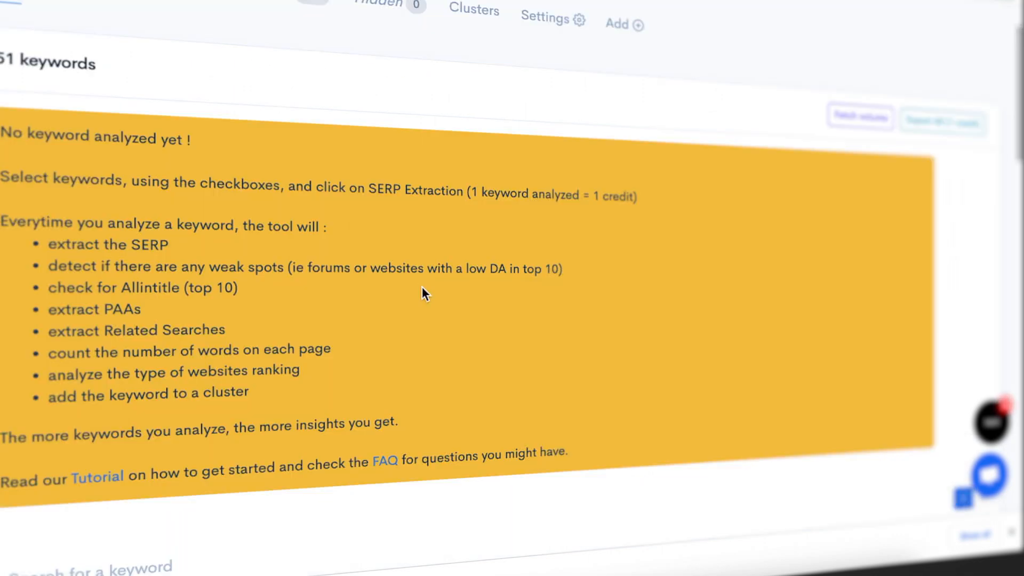
Step: Examine a further page of keyword ideas for more specific guitar questions and comparisons
{"action": "scroll", "coordinate": [422, 288], "scroll_direction": "down", "scroll_amount": 6}
{"action": "scroll", "coordinate": [421, 291], "scroll_direction": "down", "scroll_amount": 5}
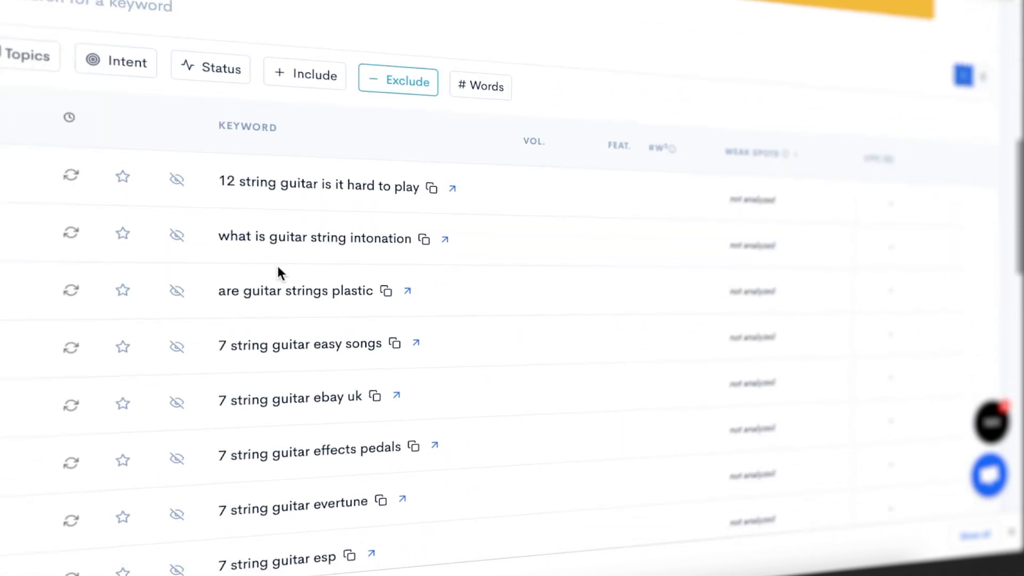
{"action": "scroll", "coordinate": [277, 263], "scroll_direction": "down", "scroll_amount": 4}
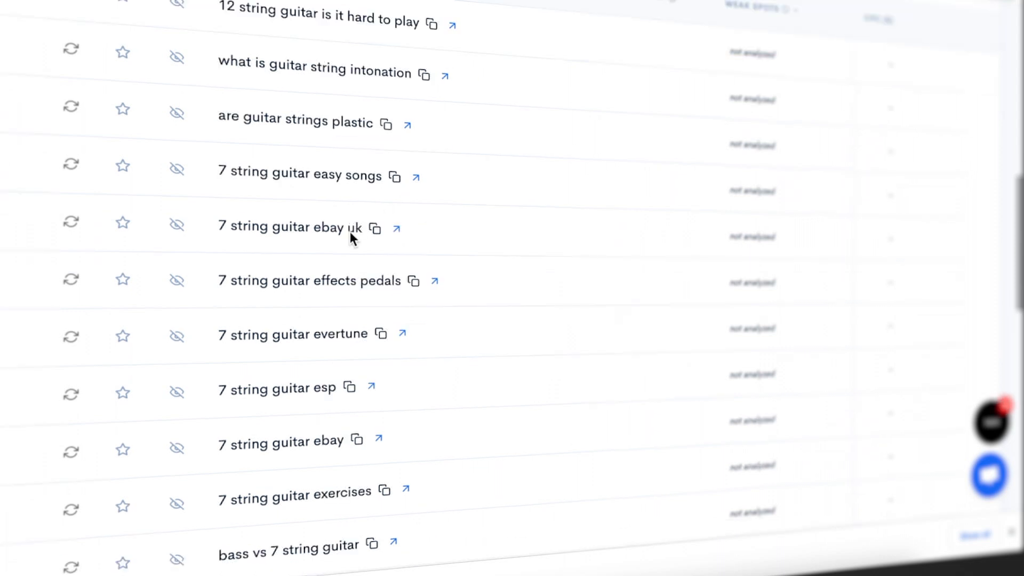
{"action": "scroll", "coordinate": [334, 317], "scroll_direction": "down", "scroll_amount": 1}
{"action": "scroll", "coordinate": [335, 318], "scroll_direction": "down", "scroll_amount": 2}
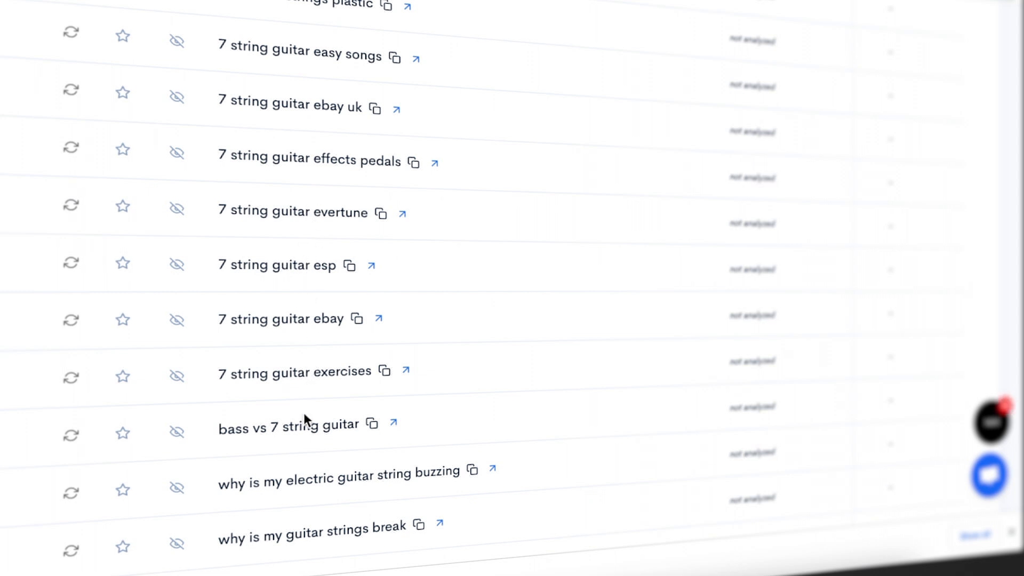
{"action": "scroll", "coordinate": [293, 392], "scroll_direction": "down", "scroll_amount": 2}
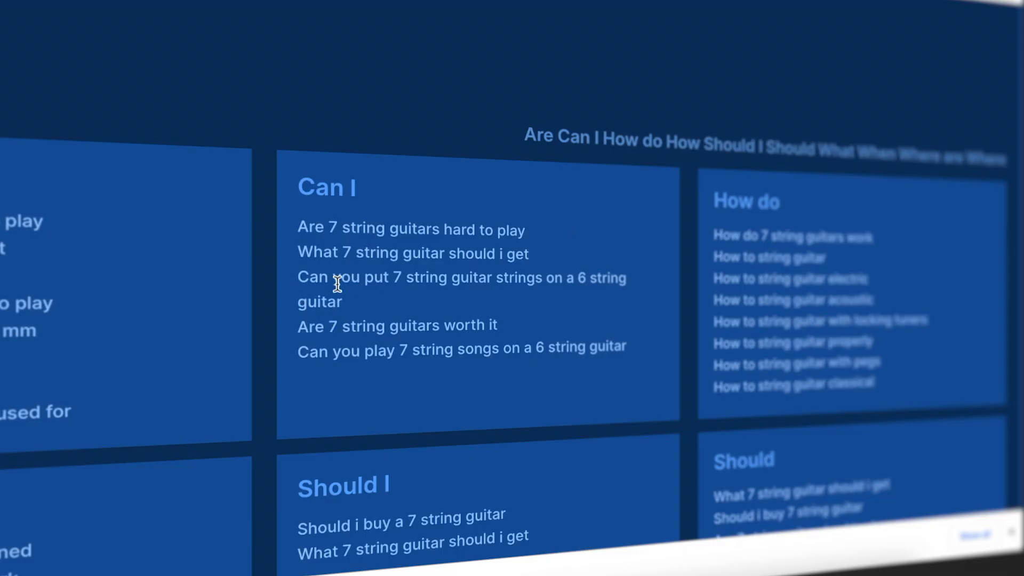
Step: Copy the Answer Socrates question "Can you put 7 string guitar strings on a 6 string guitar" and search Google for it
{"action": "triple_click", "coordinate": [343, 281]}
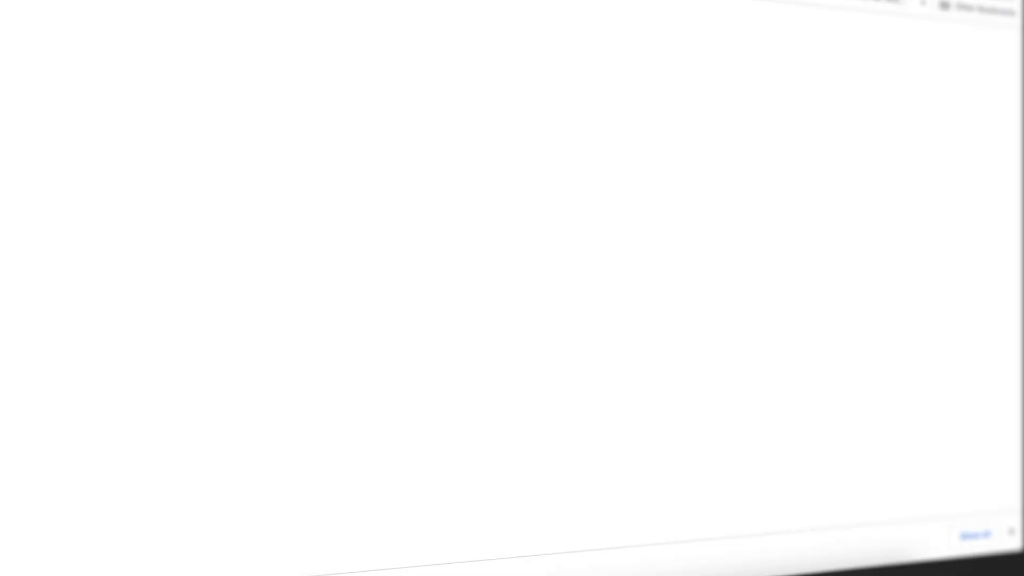
{"action": "type", "text": "Can you put 7 string guitar strings on a 6 string guitar"}
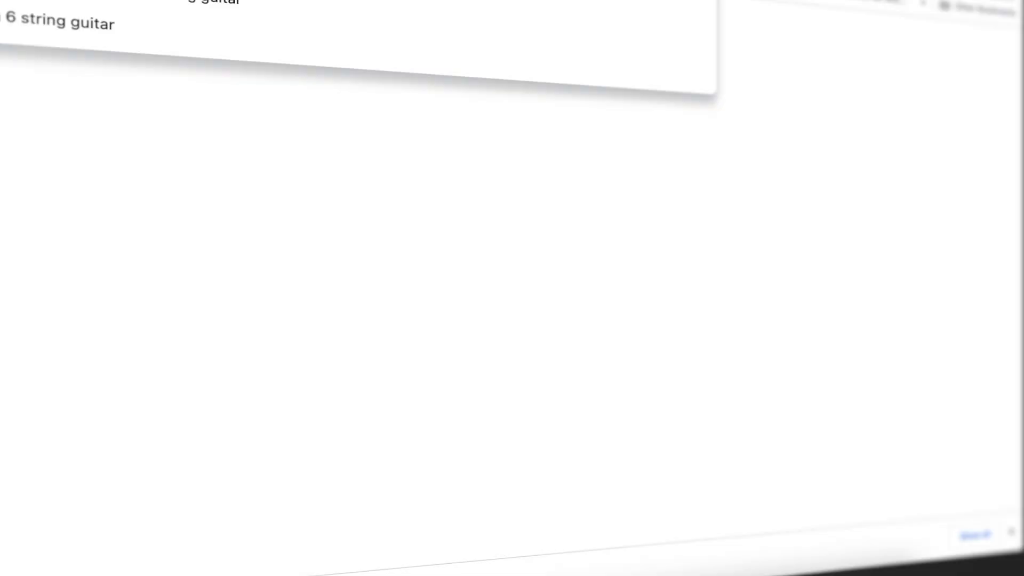
{"action": "key", "text": "Return"}
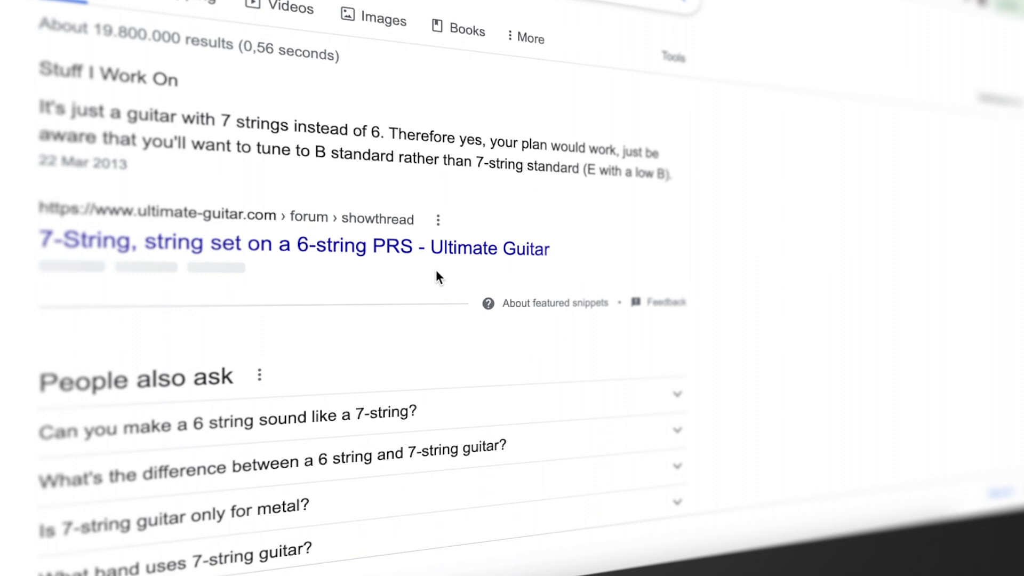
Step: Examine the Google results for forum pages and sites with low domain authority
{"action": "scroll", "coordinate": [445, 308], "scroll_direction": "down", "scroll_amount": 5}
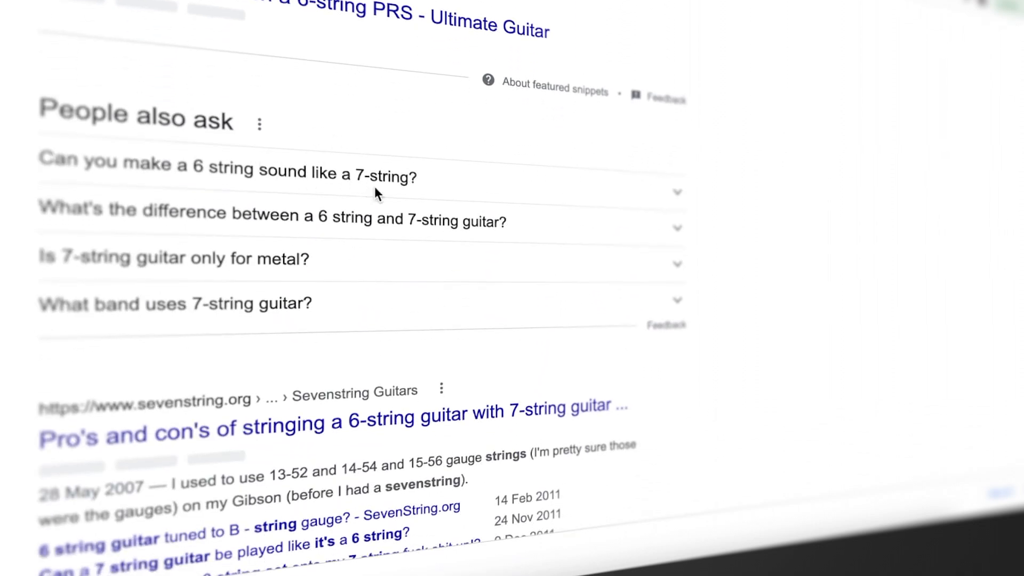
{"action": "scroll", "coordinate": [375, 193], "scroll_direction": "down", "scroll_amount": 4}
{"action": "scroll", "coordinate": [375, 187], "scroll_direction": "down", "scroll_amount": 2}
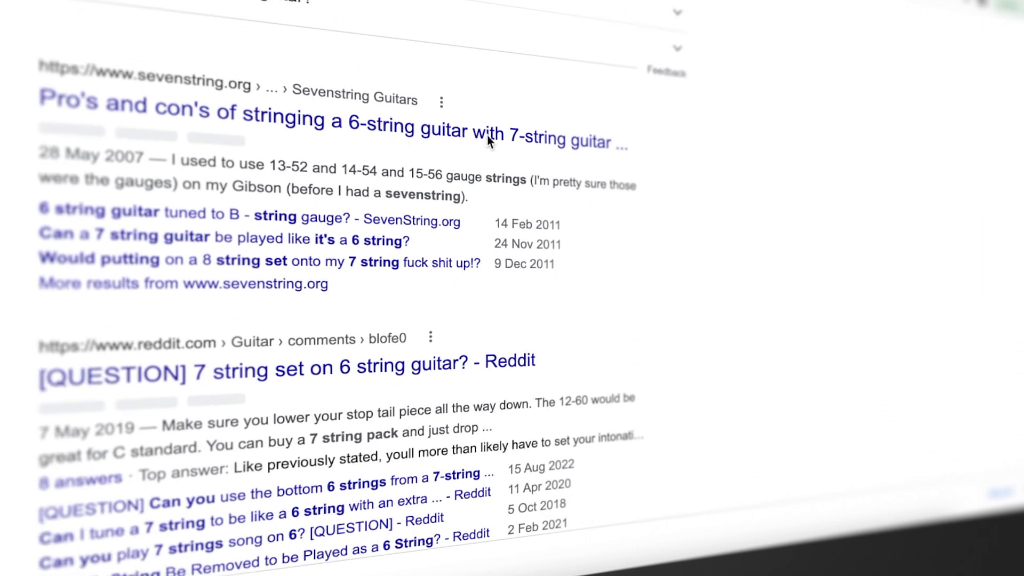
{"action": "scroll", "coordinate": [267, 222], "scroll_direction": "down", "scroll_amount": 8}
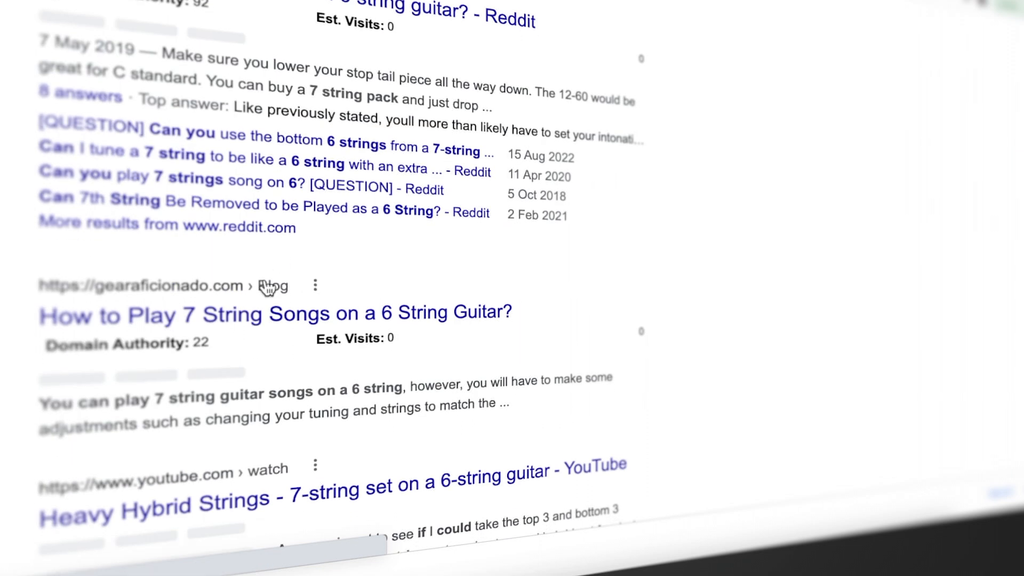
{"action": "scroll", "coordinate": [285, 343], "scroll_direction": "up", "scroll_amount": 1}
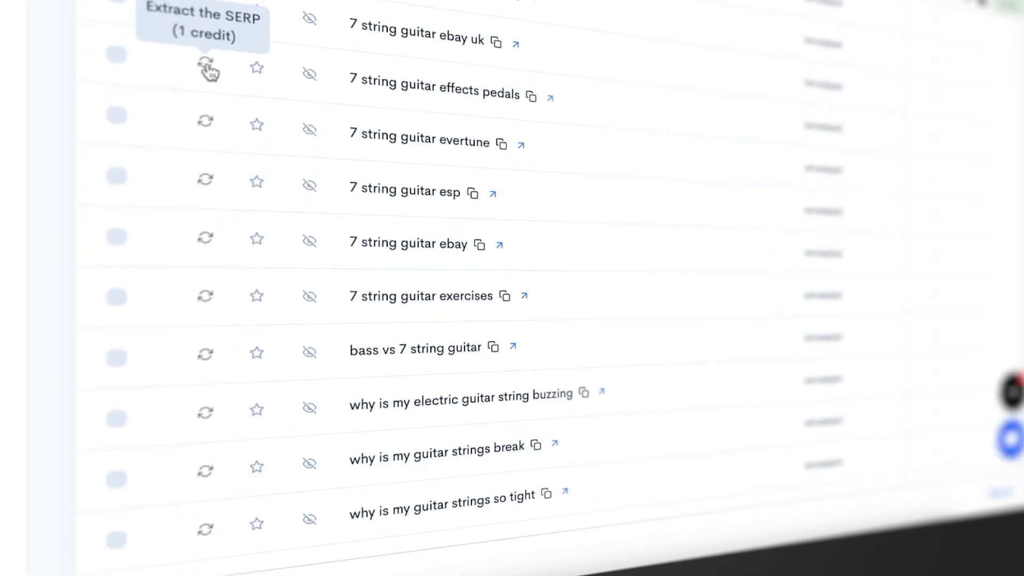
Step: Back in LowFruits, extract the SERP for "7 string guitar effects pedals" and inspect its first weak spot
{"action": "left_click", "coordinate": [206, 67]}
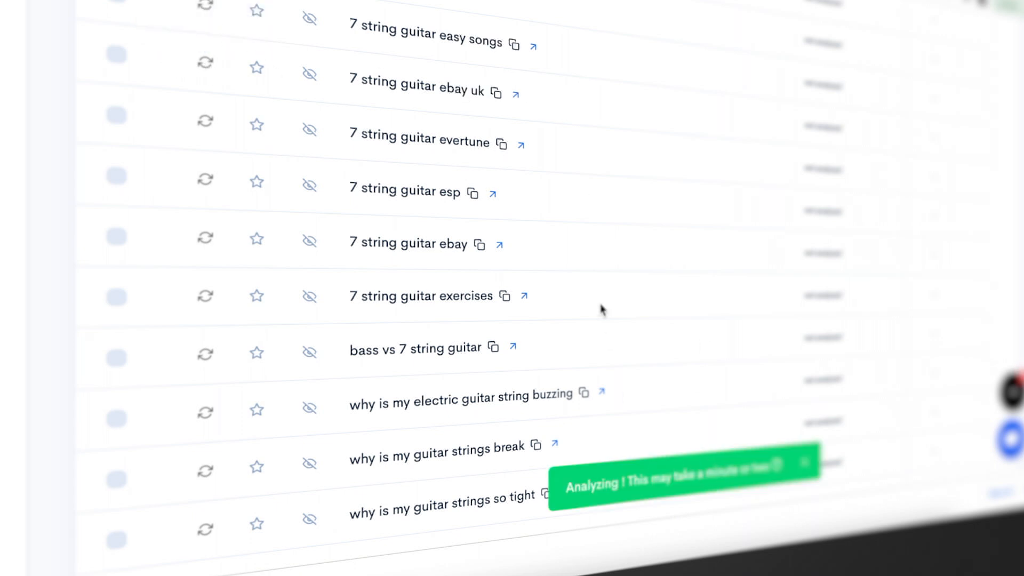
{"action": "scroll", "coordinate": [601, 308], "scroll_direction": "up", "scroll_amount": 6}
{"action": "scroll", "coordinate": [601, 308], "scroll_direction": "up", "scroll_amount": 8}
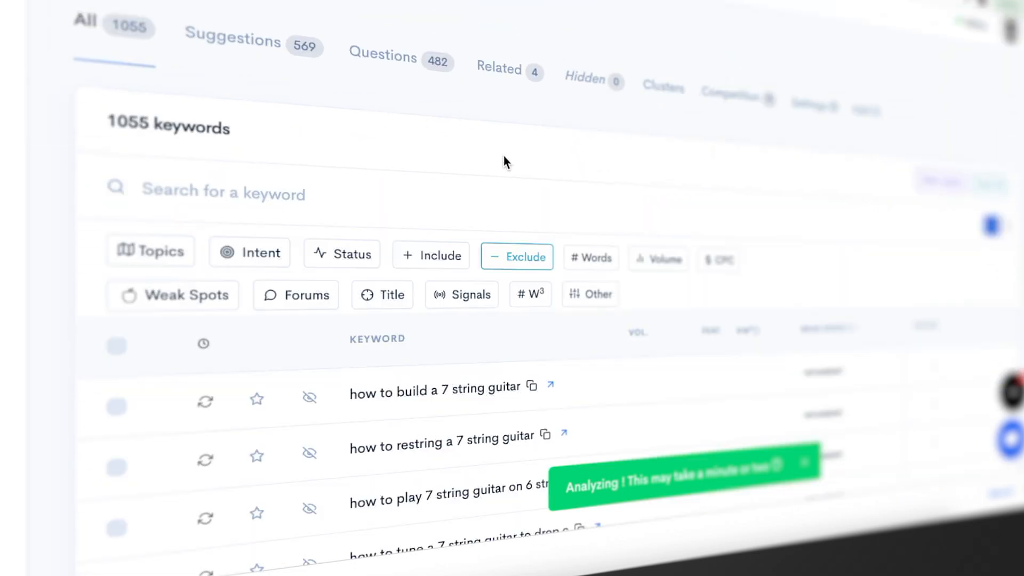
{"action": "scroll", "coordinate": [504, 155], "scroll_direction": "down", "scroll_amount": 10}
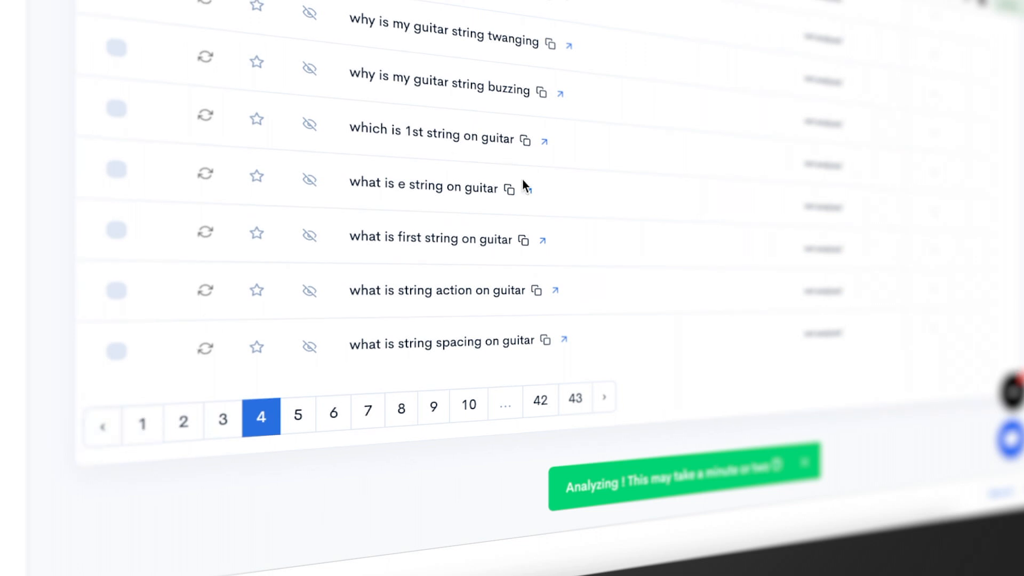
{"action": "scroll", "coordinate": [563, 297], "scroll_direction": "down", "scroll_amount": 2}
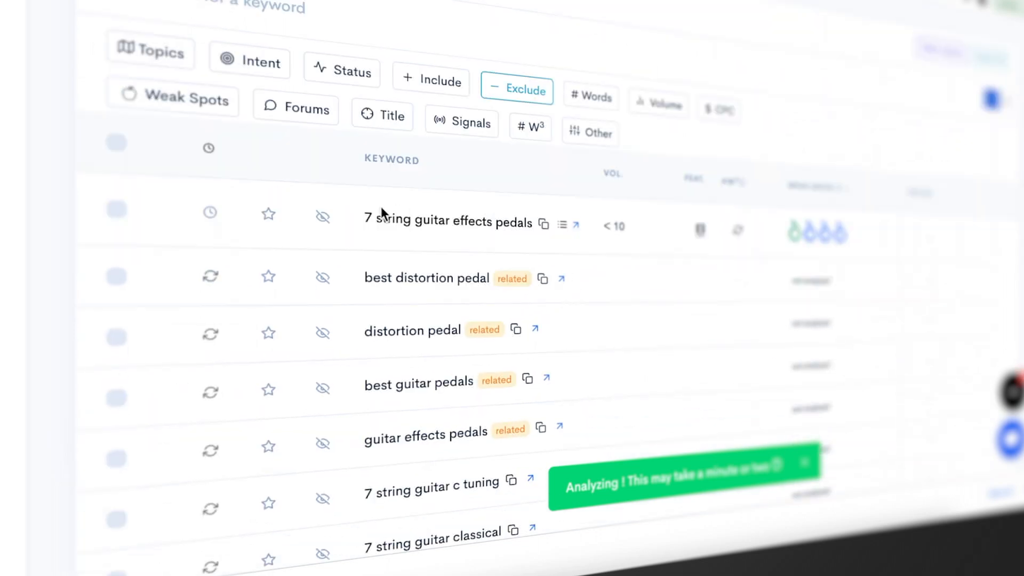
{"action": "mouse_move", "coordinate": [793, 231]}
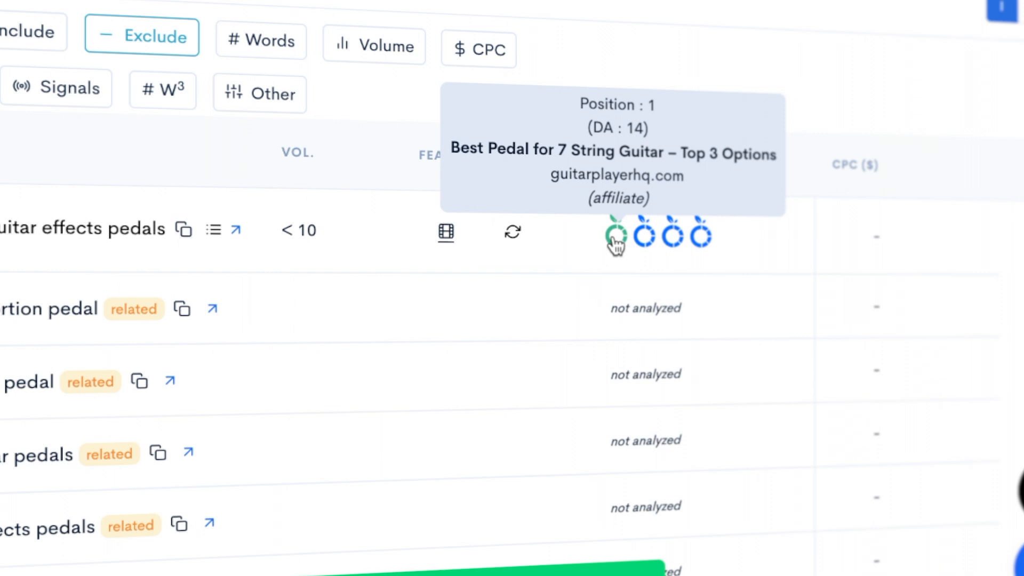
Step: Download the Answer Socrates questions for kamaboko as a CSV and choose the data provider for a new Keyword Cupid report
{"action": "mouse_move", "coordinate": [672, 245]}
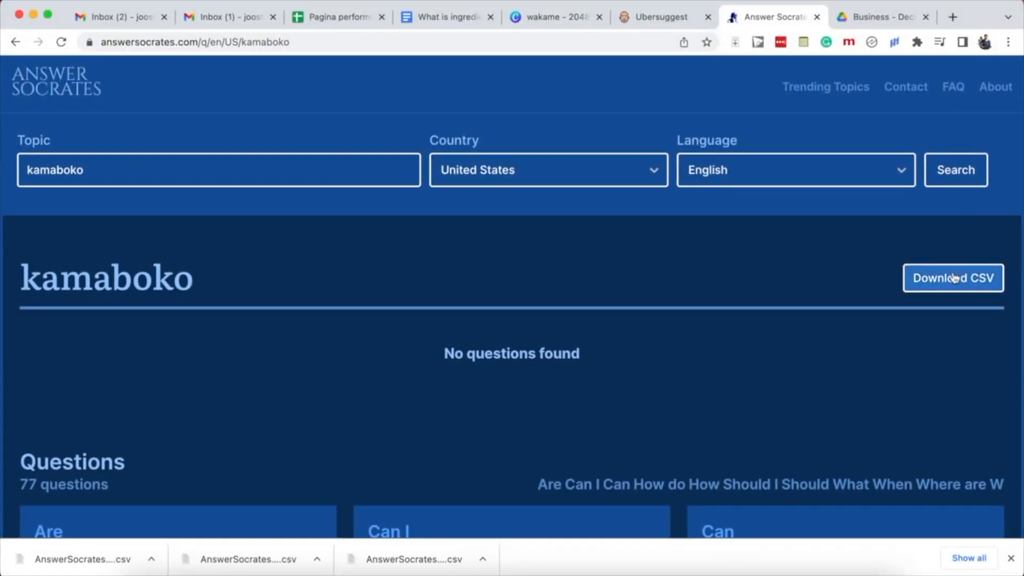
{"action": "left_click", "coordinate": [952, 277]}
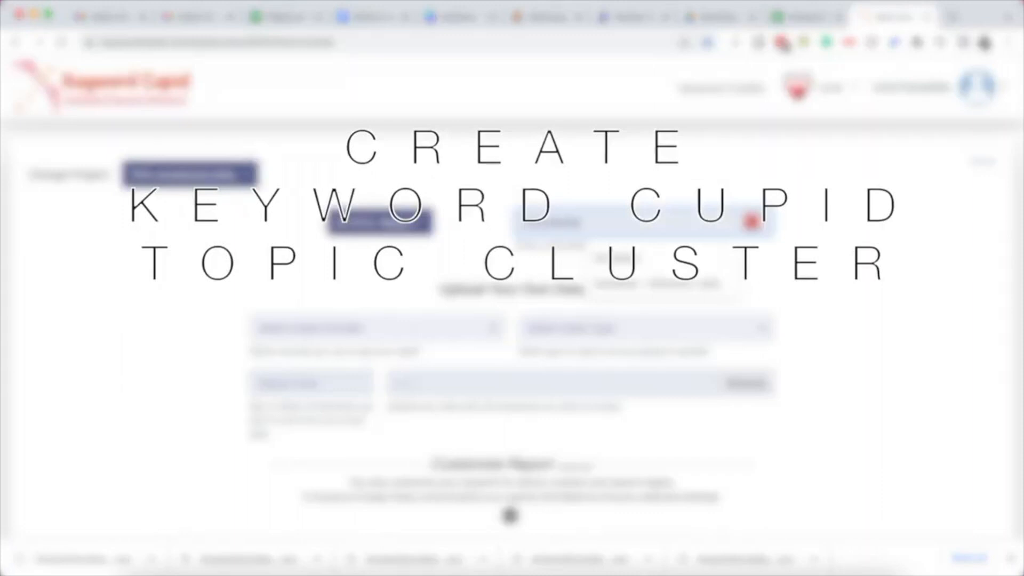
{"action": "left_click", "coordinate": [343, 326]}
{"action": "left_click", "coordinate": [339, 384]}
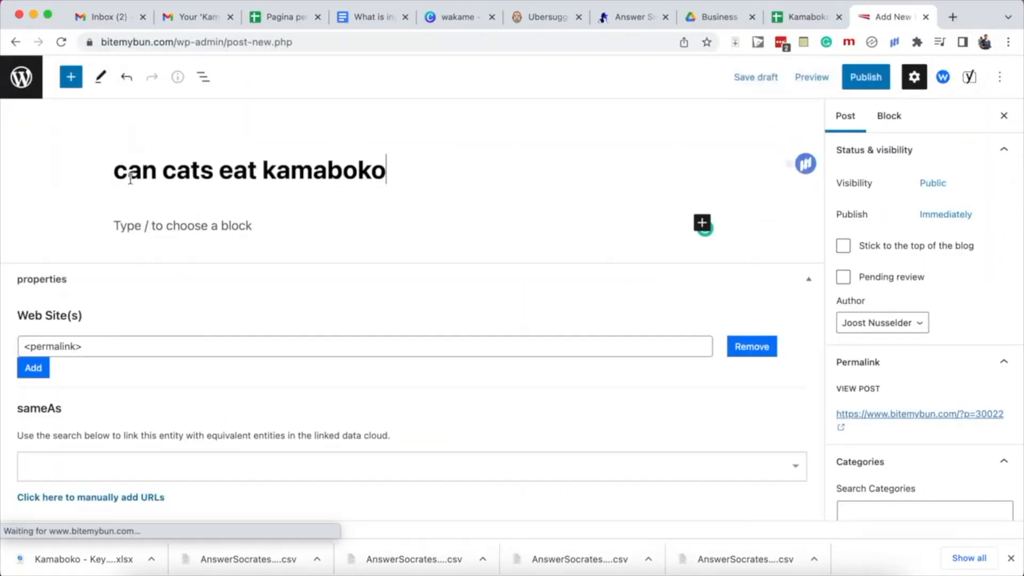
Step: In the new WordPress post, change the title to "Can Cats And Dogs Eat Kamaboko?"
{"action": "key", "text": "BackSpace"}
{"action": "type", "text": "C"}
{"action": "key", "text": "BackSpace"}
{"action": "type", "text": "C"}
{"action": "key", "text": "BackSpace"}
{"action": "type", "text": "And Dogs E"}
{"action": "double_click", "coordinate": [401, 169]}
{"action": "type", "text": "Kamaboko?"}
Step: Add the outline lines "What's in kamaboko?", "Can cats eat kamaboko?", "Can dogs eat kamaboko?" and "What happens if my pet accidentally ate one?"
{"action": "left_click", "coordinate": [225, 223]}
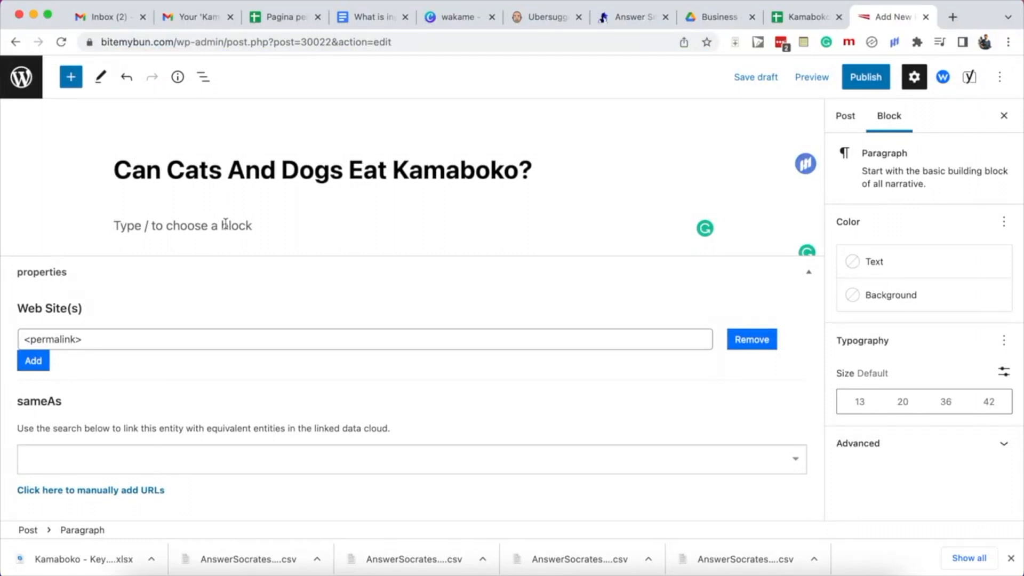
{"action": "type", "text": "Wha"}
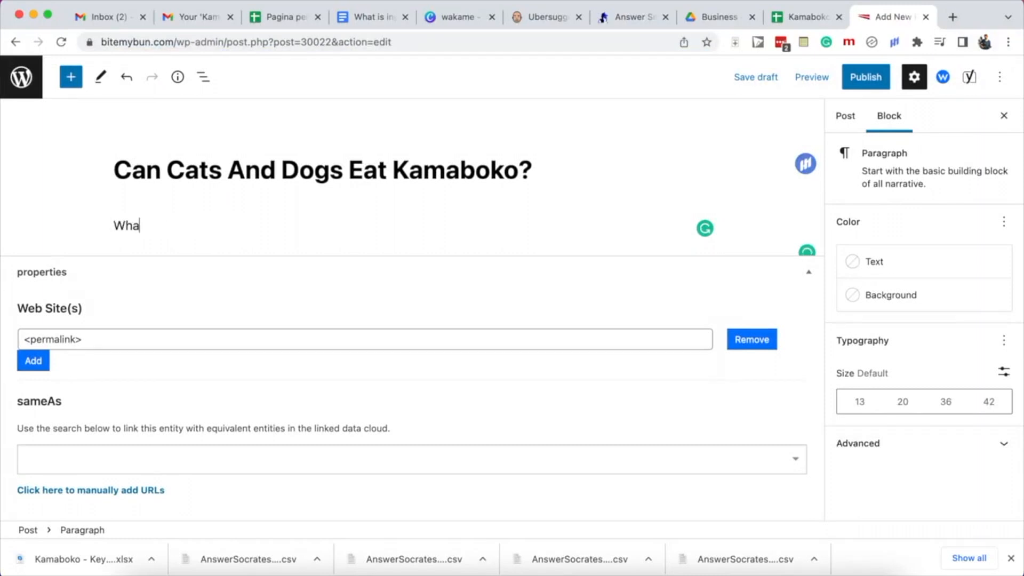
{"action": "type", "text": "t's in kamaboko?"}
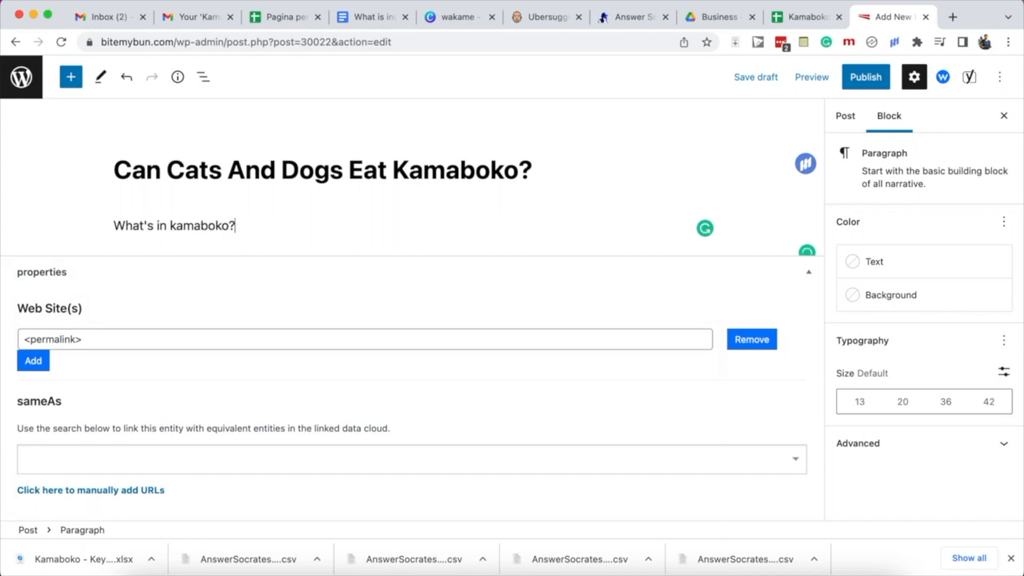
{"action": "key", "text": "Return"}
{"action": "type", "text": "Can cats eat kamaboko?"}
{"action": "key", "text": "Return"}
{"action": "type", "text": "Can dogs eat kamaboko?"}
{"action": "key", "text": "Return"}
{"action": "type", "text": "What happens if my pet accidentally ate one?"}
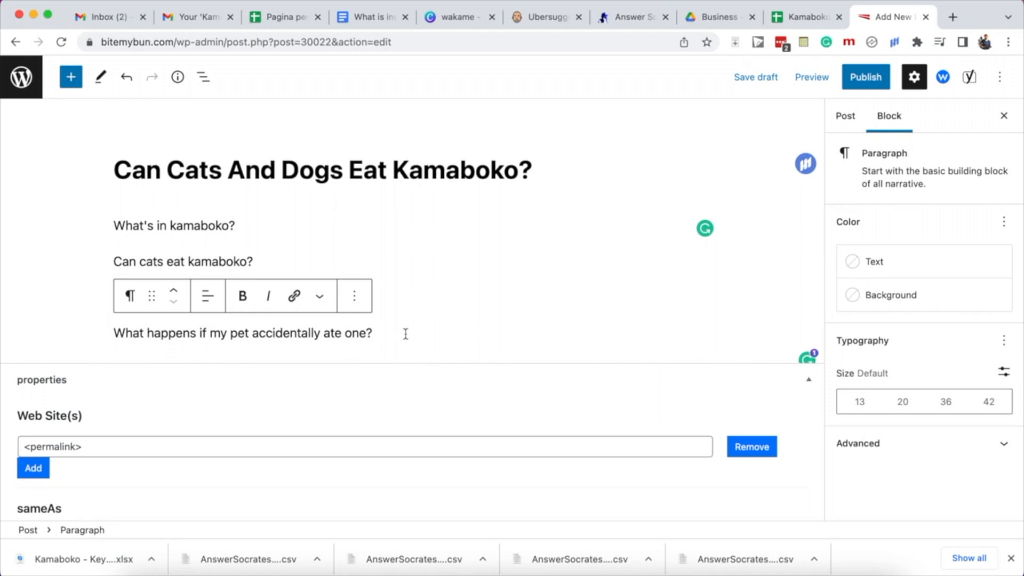
Step: Convert all four outline question paragraphs below the post title into headings
{"action": "left_click", "coordinate": [134, 297]}
{"action": "left_click", "coordinate": [172, 361]}
{"action": "left_click", "coordinate": [240, 222]}
{"action": "left_click", "coordinate": [130, 190]}
{"action": "left_click", "coordinate": [167, 261]}
{"action": "left_click", "coordinate": [136, 235]}
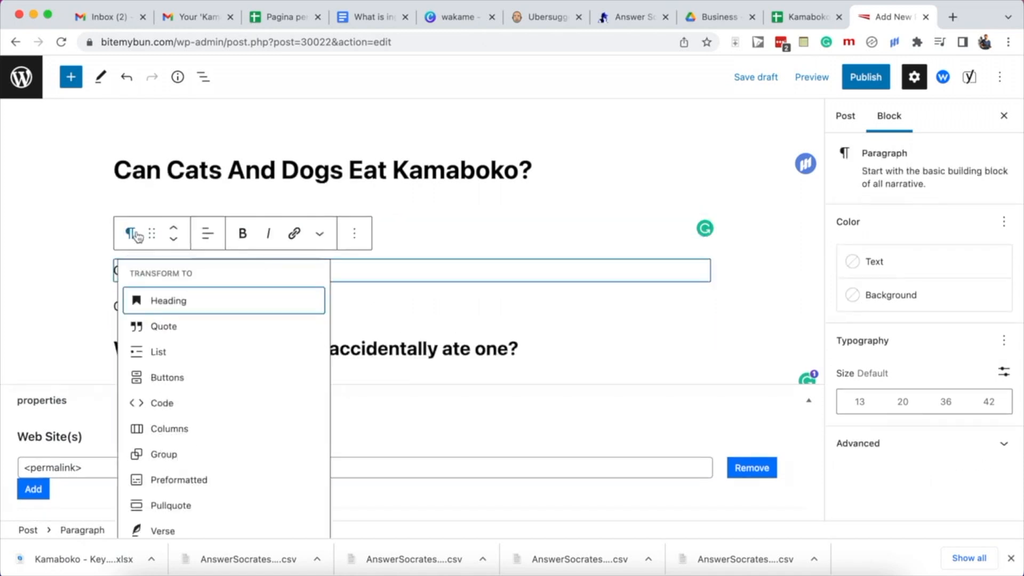
{"action": "left_click", "coordinate": [238, 302]}
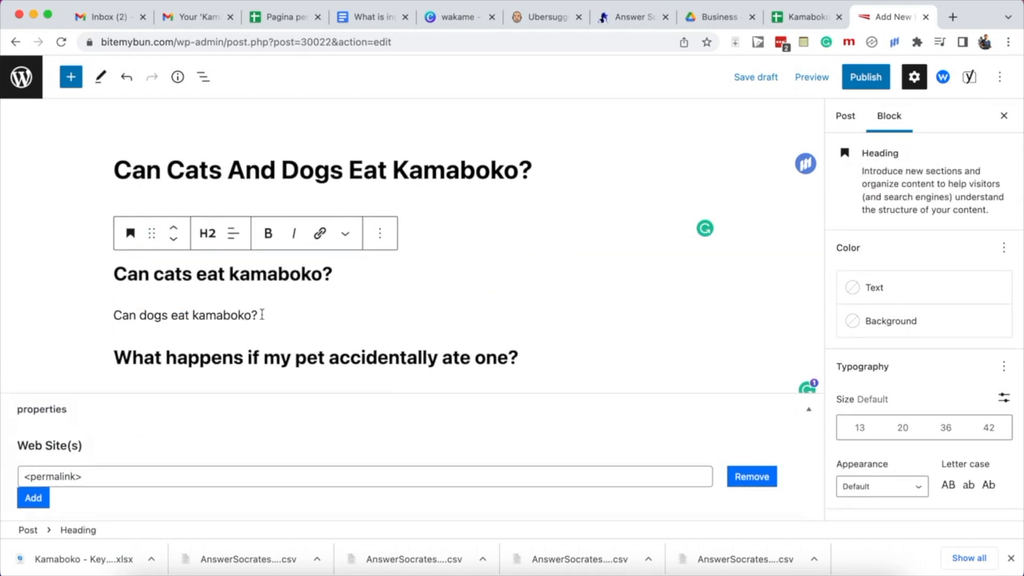
{"action": "left_click", "coordinate": [262, 315]}
{"action": "left_click", "coordinate": [129, 278]}
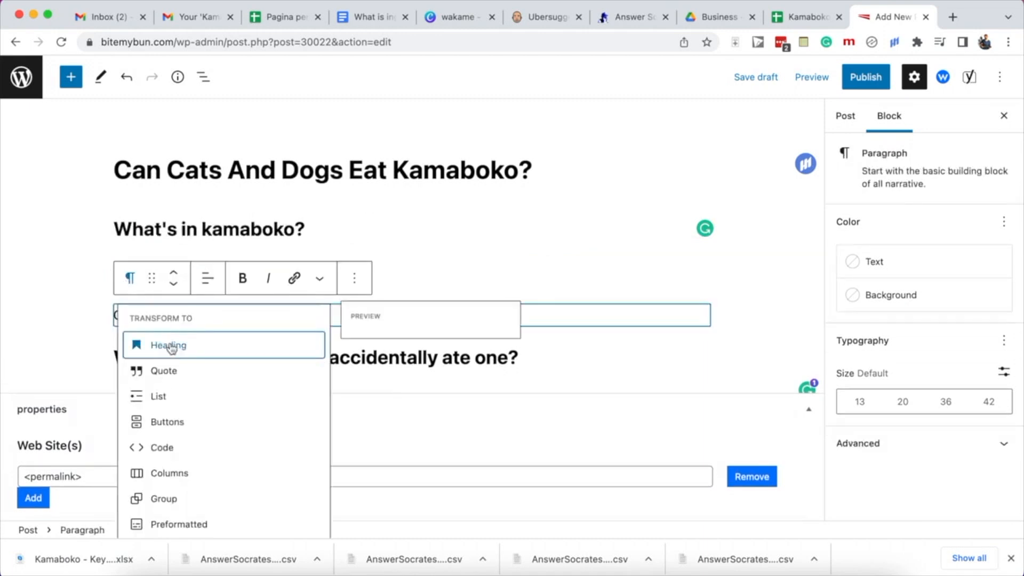
{"action": "left_click", "coordinate": [169, 345]}
Step: Search Google for the first heading, "What's in kamaboko?", and read the featured answer
{"action": "triple_click", "coordinate": [240, 233]}
{"action": "left_click_drag", "start_coordinate": [965, 21], "coordinate": [954, 17]}
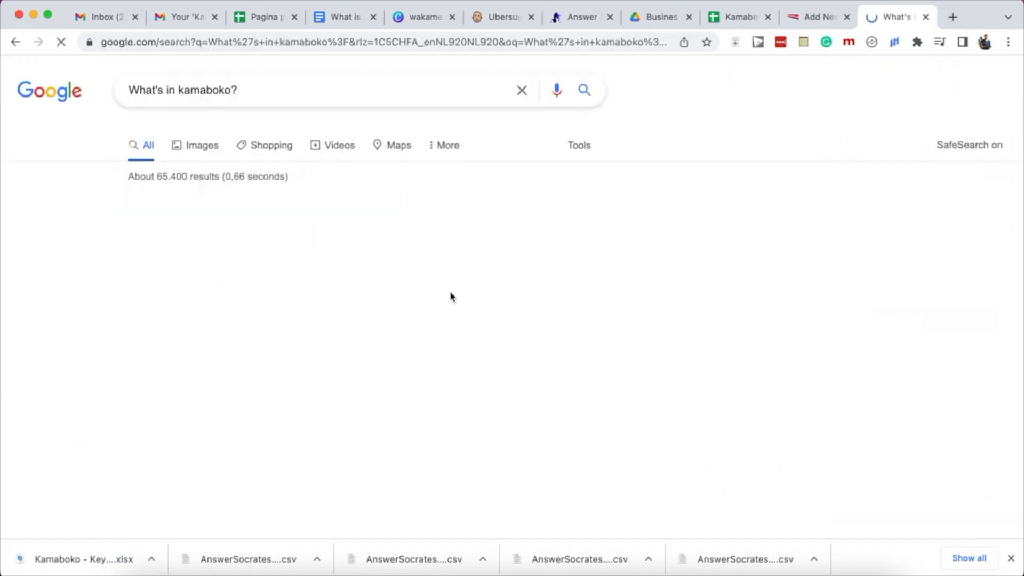
{"action": "scroll", "coordinate": [329, 255], "scroll_direction": "down", "scroll_amount": 2}
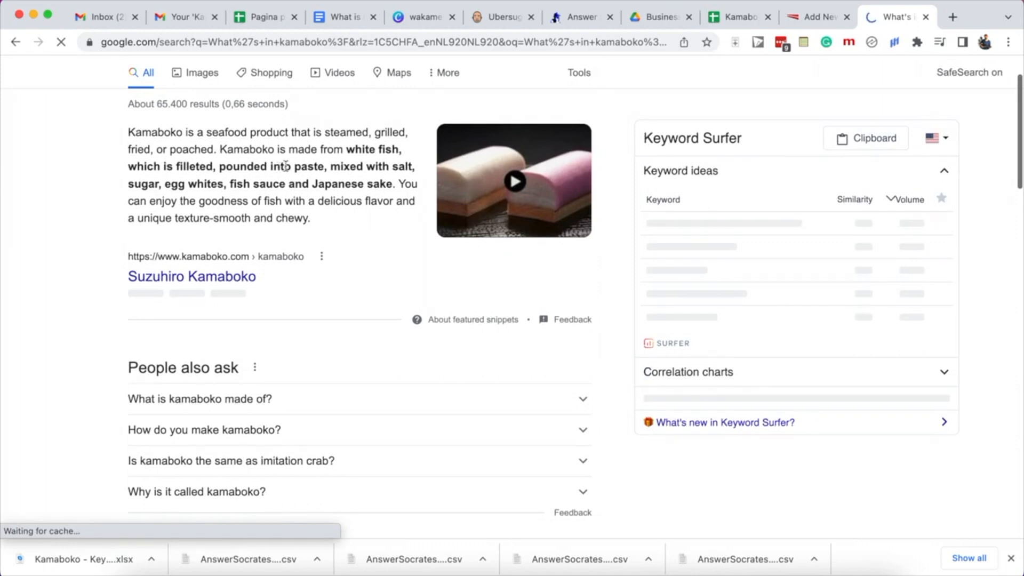
Step: Back in WordPress, describe kamaboko under "What's in kamaboko?" as fish cakes of pounded fillets molded into round shapes, made from steamed or grilled fish
{"action": "left_click", "coordinate": [823, 17]}
{"action": "key", "text": "Right"}
{"action": "key", "text": "Return"}
{"action": "type", "text": "Kamaboko are fish cakes made from fillets that are pounded into a thick paste, and then molded into round shapes to put into your soup or ot"}
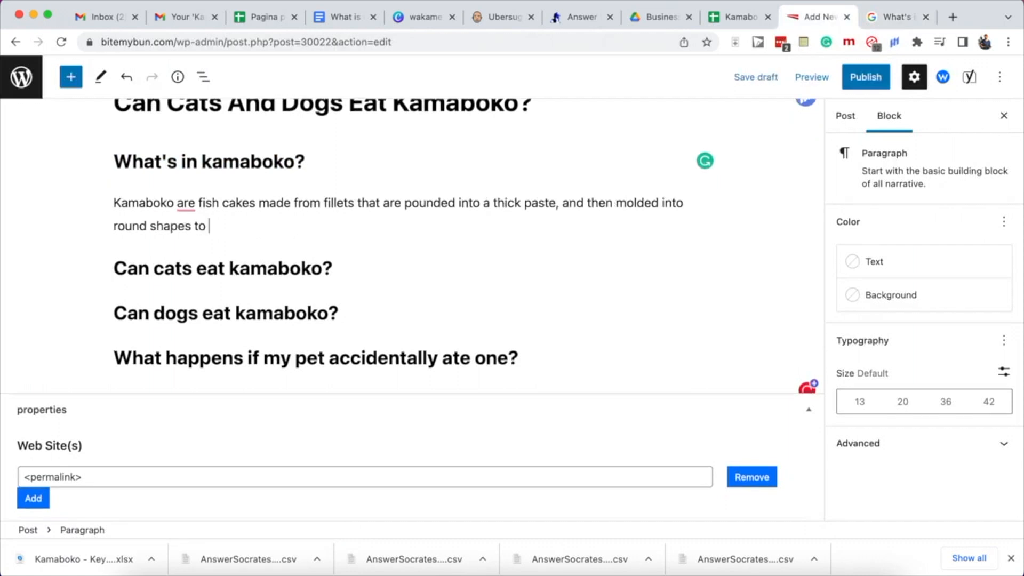
{"action": "type", "text": "her dishes."}
{"action": "key", "text": "Return"}
{"action": "type", "text": "It's made from steamed or grilled fish"}
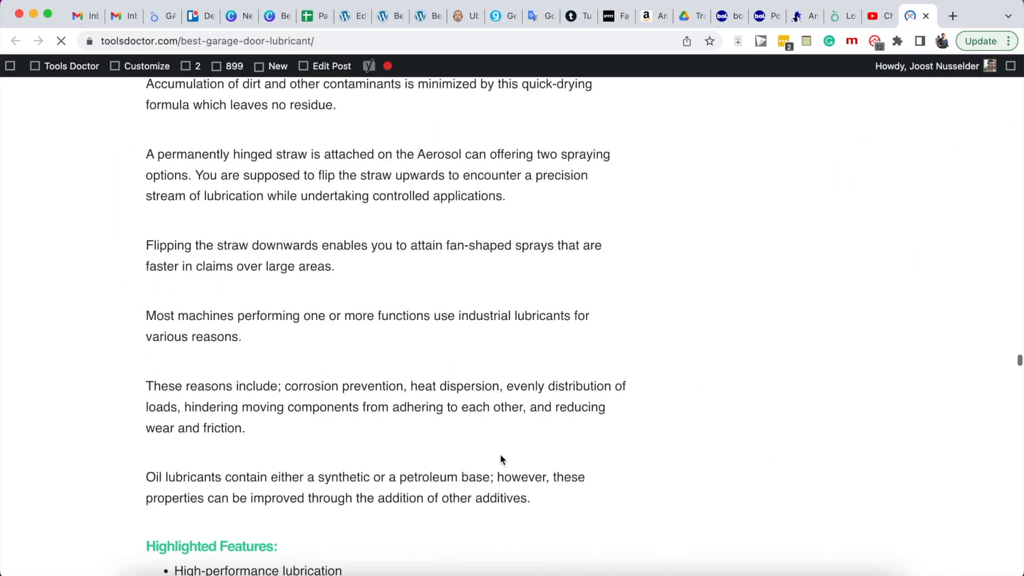
Step: Examine the toolsdoctor.com garage door lubricant article's structure, from the product reviews through the informational sections and FAQ to the final thoughts
{"action": "scroll", "coordinate": [502, 456], "scroll_direction": "down", "scroll_amount": 7}
{"action": "scroll", "coordinate": [501, 457], "scroll_direction": "down", "scroll_amount": 20}
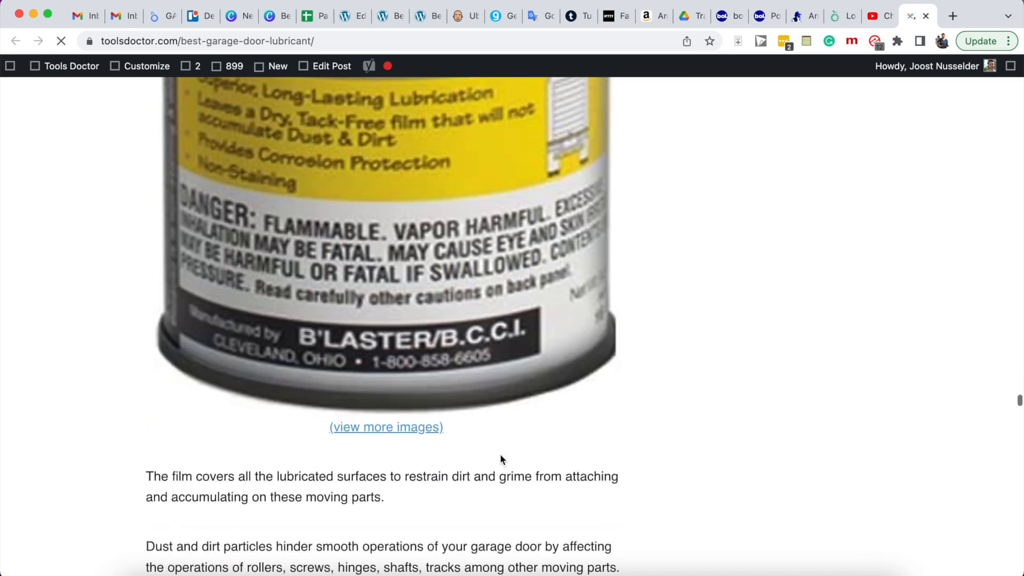
{"action": "scroll", "coordinate": [500, 455], "scroll_direction": "down", "scroll_amount": 20}
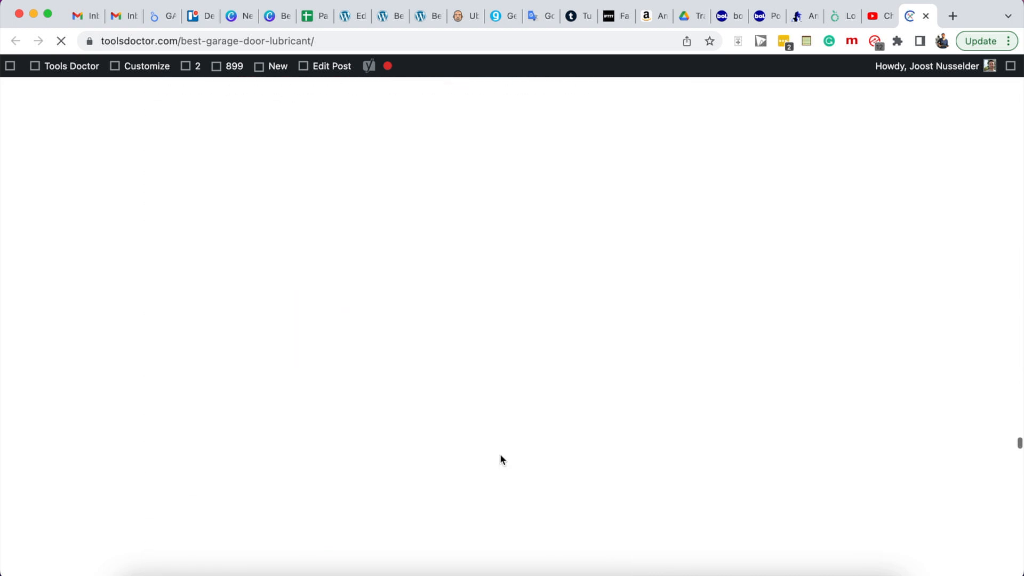
{"action": "scroll", "coordinate": [500, 458], "scroll_direction": "down", "scroll_amount": 15}
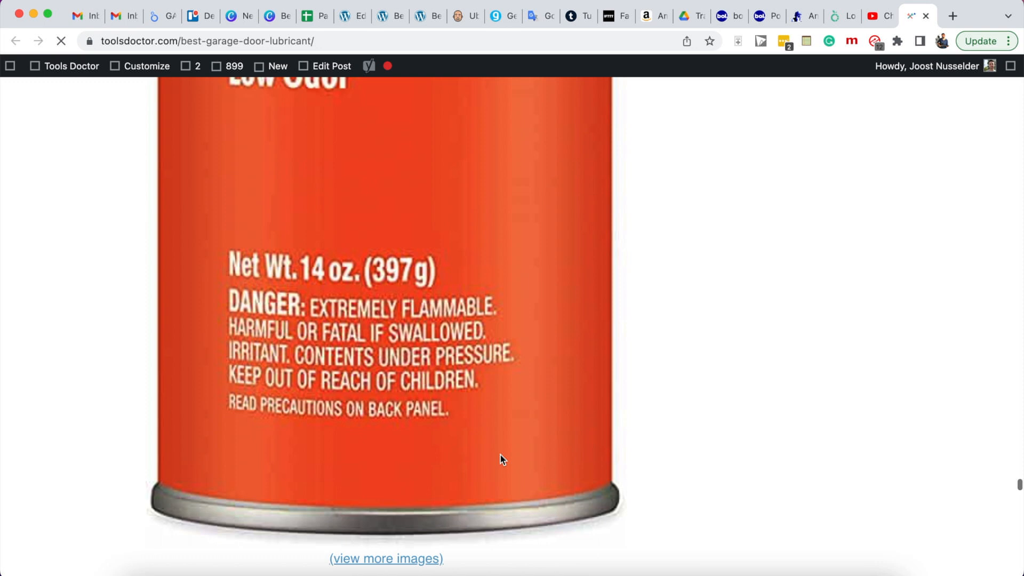
{"action": "scroll", "coordinate": [500, 457], "scroll_direction": "down", "scroll_amount": 20}
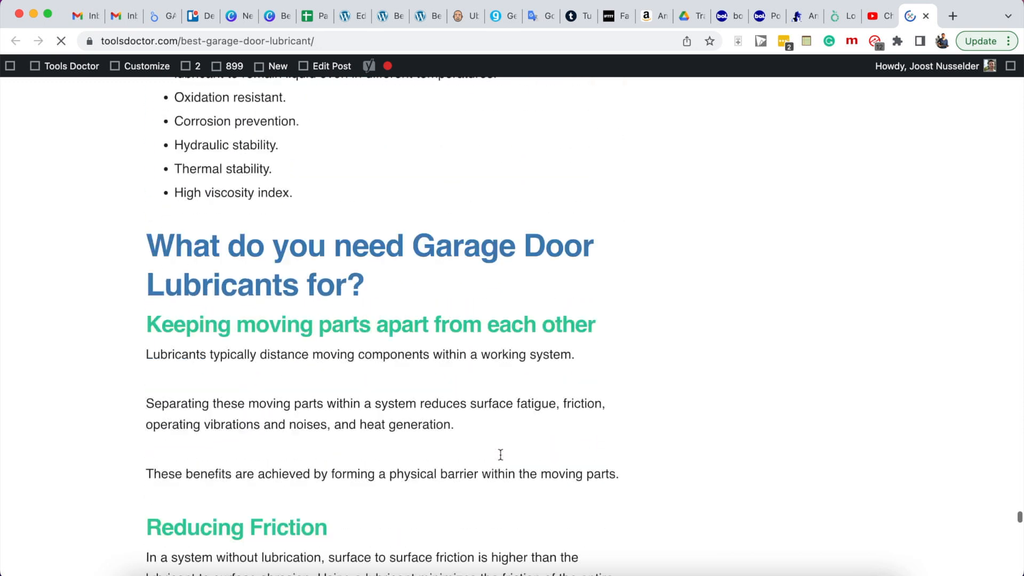
{"action": "scroll", "coordinate": [433, 373], "scroll_direction": "down", "scroll_amount": 20}
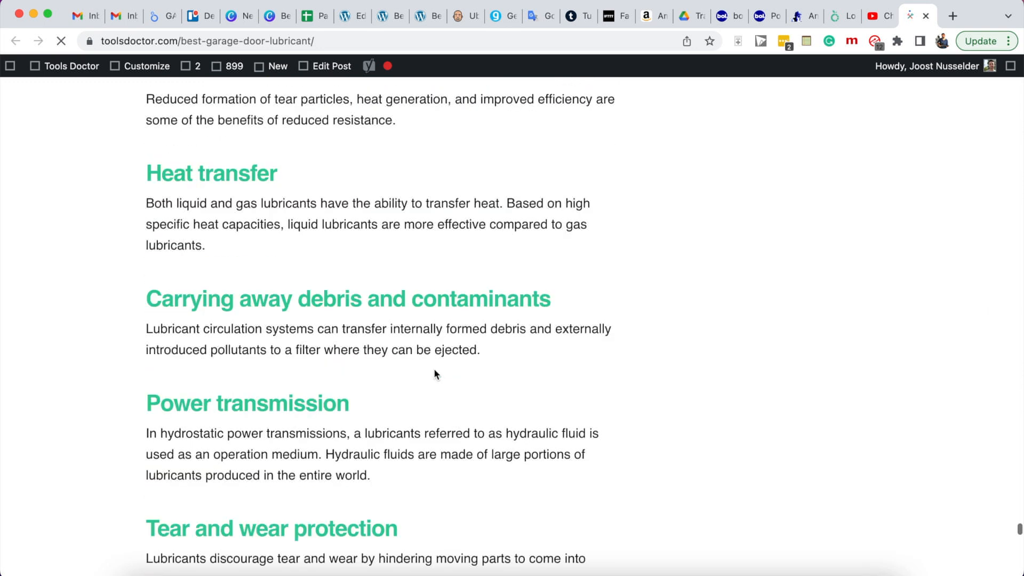
{"action": "scroll", "coordinate": [434, 374], "scroll_direction": "down", "scroll_amount": 10}
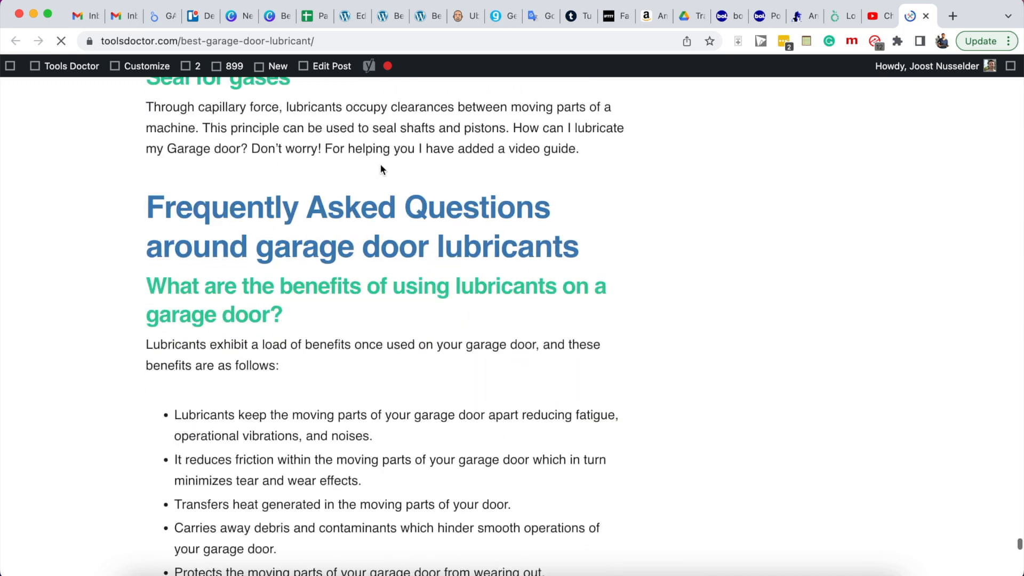
{"action": "scroll", "coordinate": [407, 311], "scroll_direction": "down", "scroll_amount": 5}
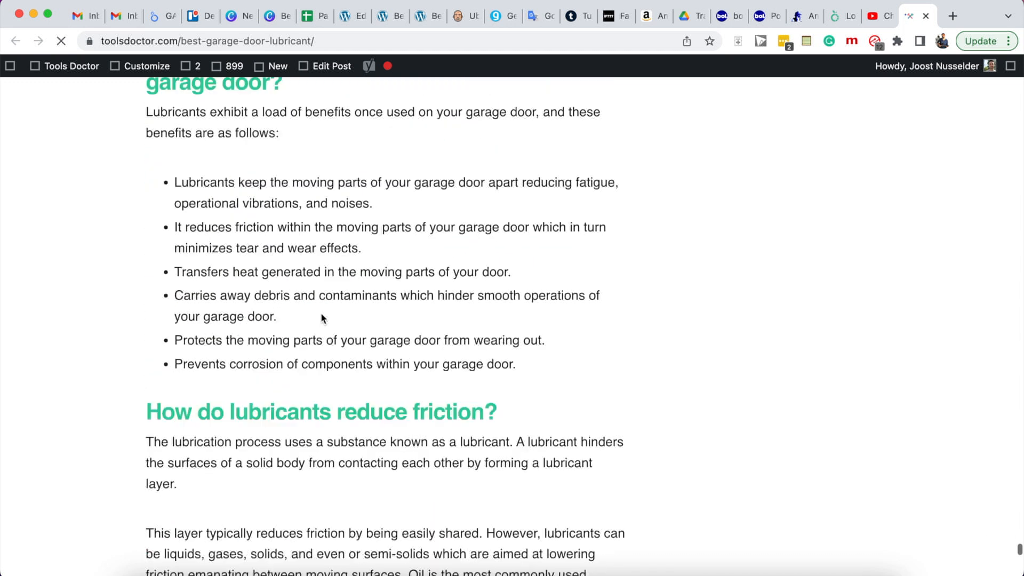
{"action": "scroll", "coordinate": [340, 398], "scroll_direction": "down", "scroll_amount": 3}
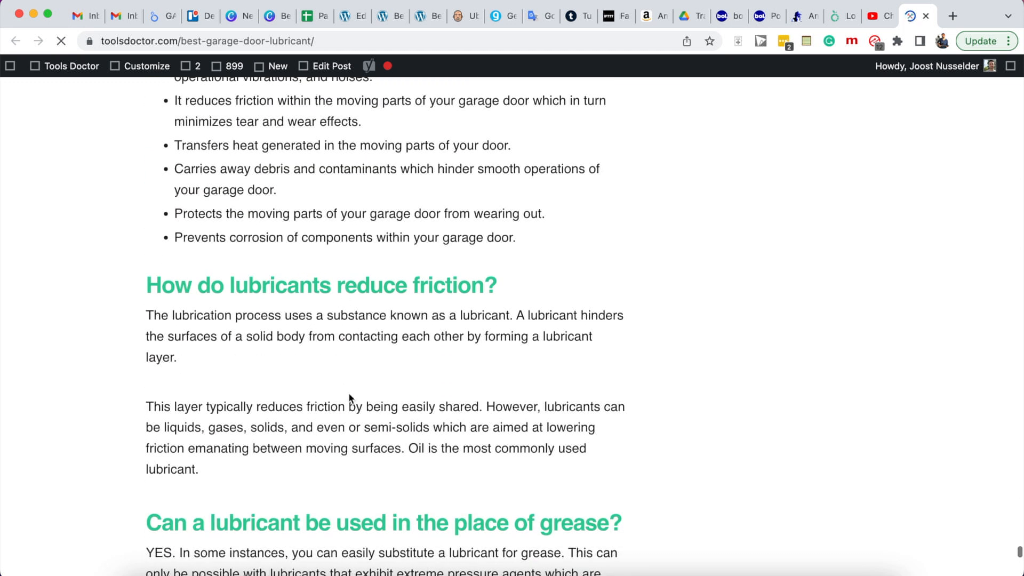
{"action": "scroll", "coordinate": [349, 397], "scroll_direction": "down", "scroll_amount": 6}
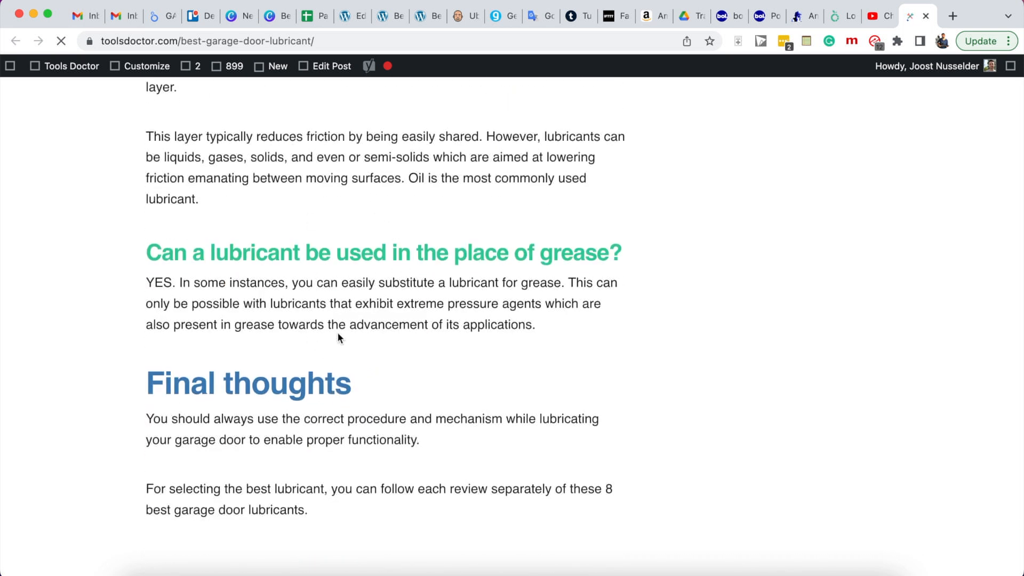
{"action": "scroll", "coordinate": [490, 363], "scroll_direction": "up", "scroll_amount": 10}
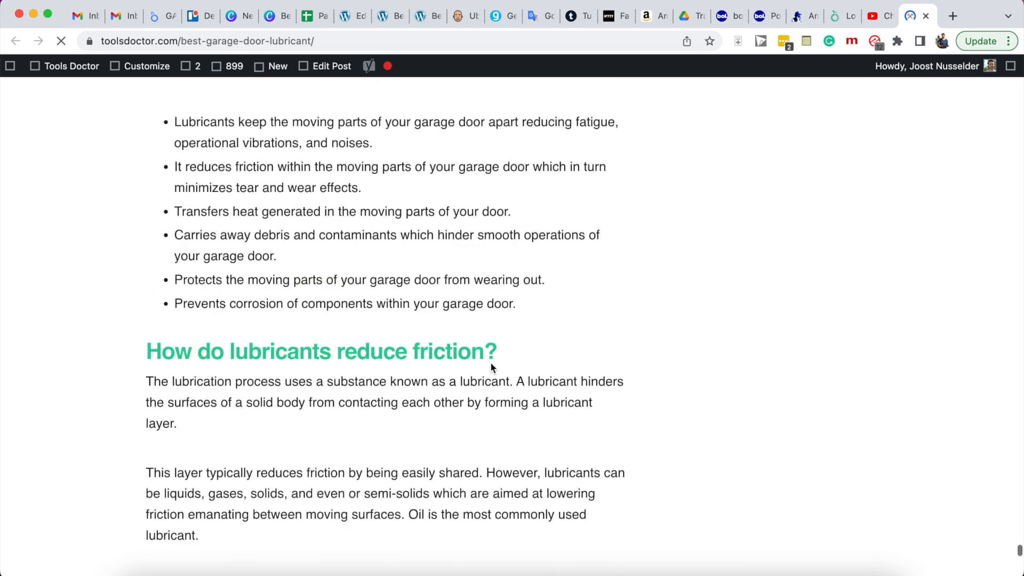
{"action": "scroll", "coordinate": [490, 363], "scroll_direction": "up", "scroll_amount": 20}
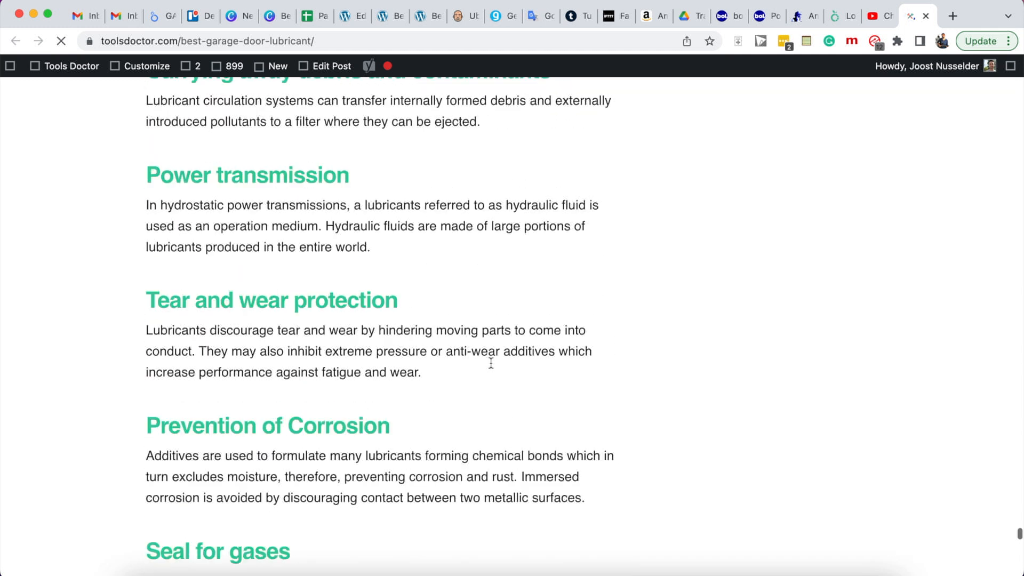
{"action": "scroll", "coordinate": [491, 367], "scroll_direction": "up", "scroll_amount": 15}
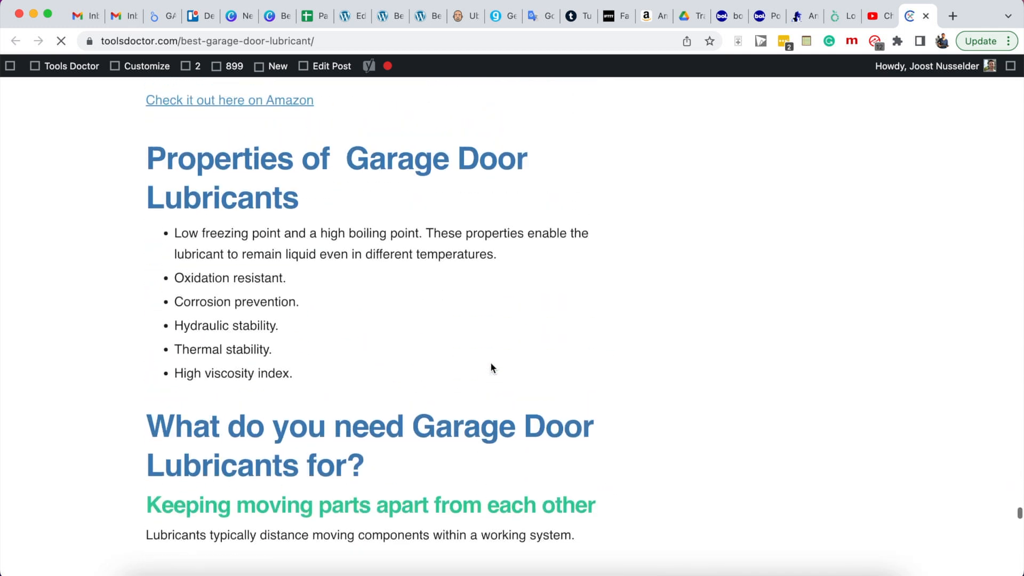
{"action": "scroll", "coordinate": [213, 224], "scroll_direction": "up", "scroll_amount": 8}
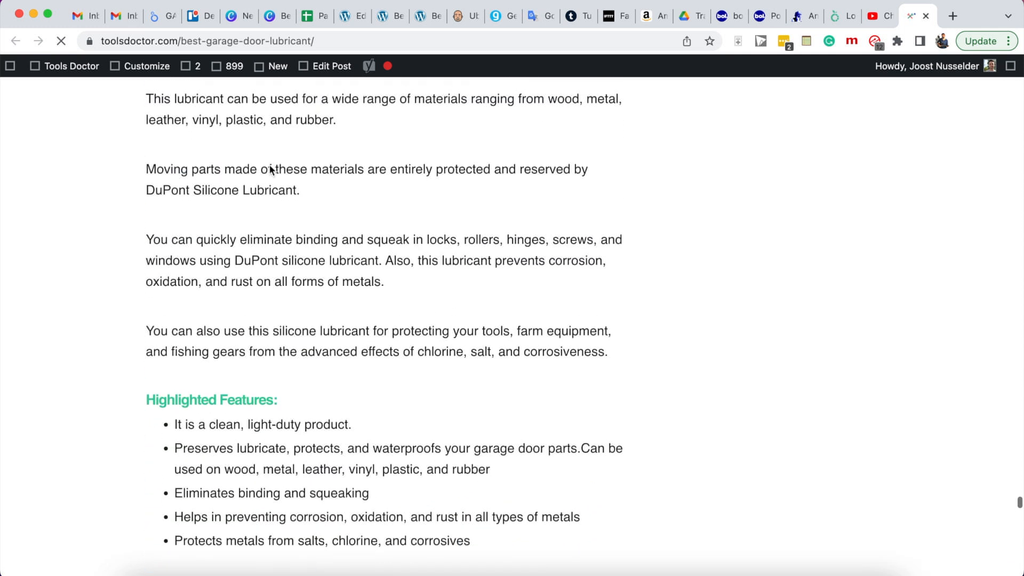